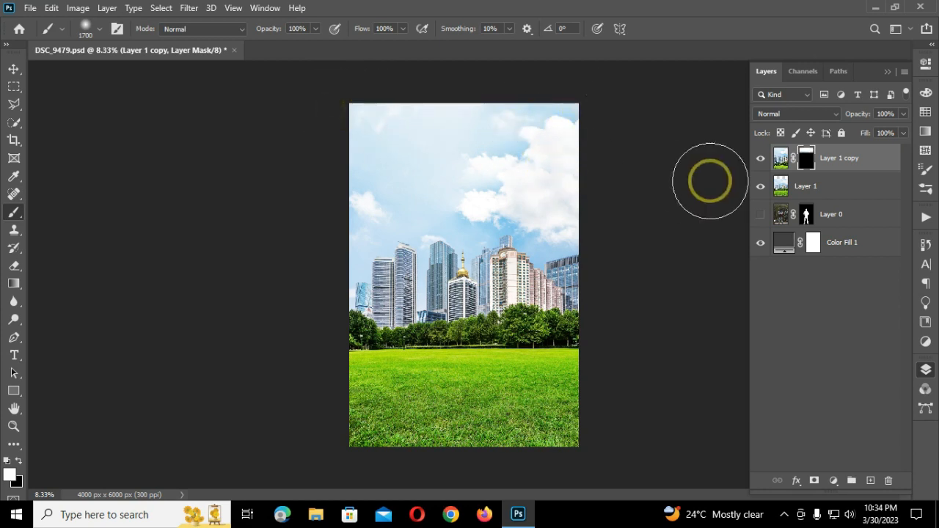
# Step: Apply the layer mask of Layer 1 copy and merge that layer down into Layer 1
pyautogui.rightClick(829, 159)
pyautogui.click(675, 406)
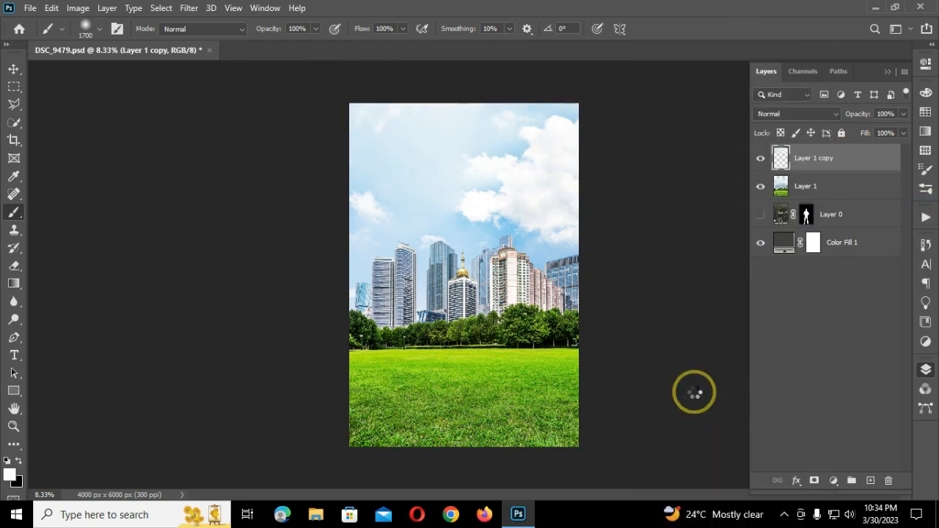
pyautogui.click(14, 69)
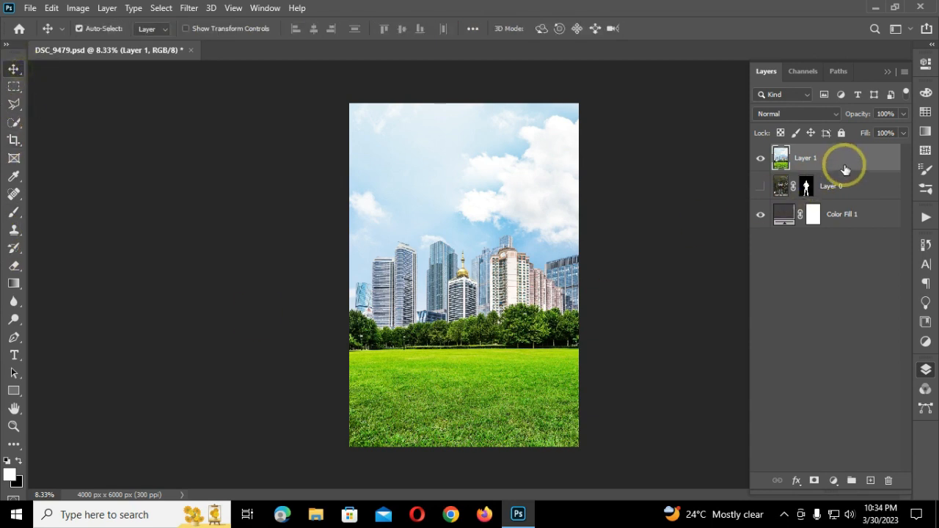
# Step: Convert Layer 1 to a smart object, duplicate it, and hide the duplicate
pyautogui.rightClick(840, 169)
pyautogui.click(790, 184)
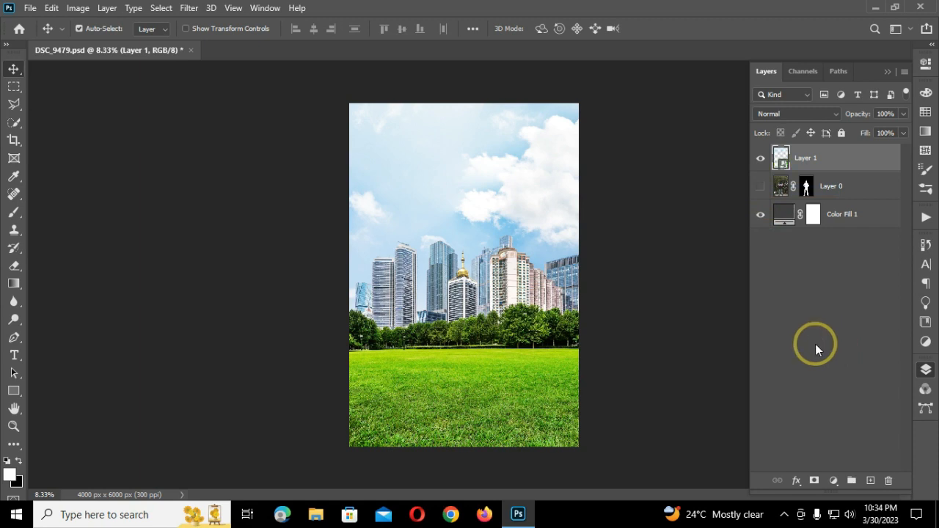
pyautogui.hotkey('ctrl', 'j')
pyautogui.click(761, 158)
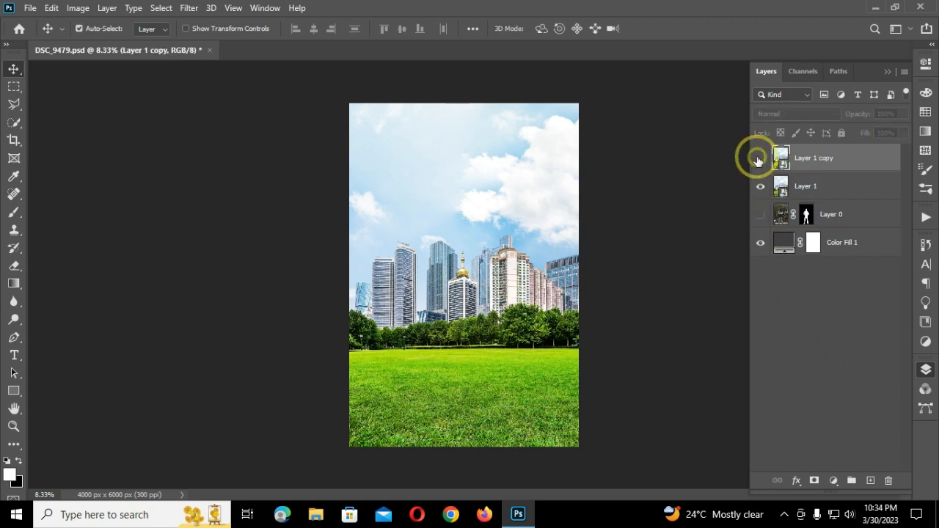
# Step: Draw a black, strokeless rectangle about 4240 by 1812 px over the grass, on a new layer above Layer 1
pyautogui.click(803, 186)
pyautogui.click(871, 480)
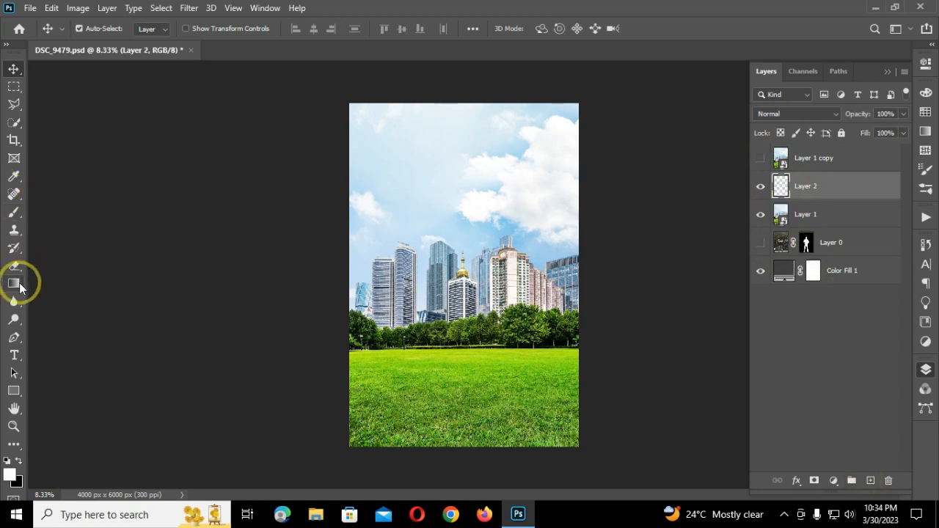
pyautogui.click(14, 391)
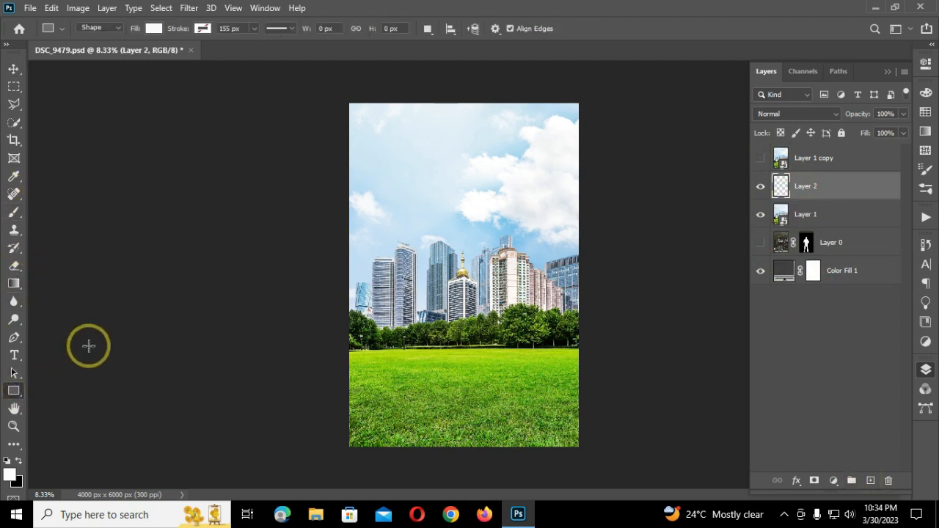
pyautogui.click(153, 28)
pyautogui.click(79, 101)
pyautogui.click(202, 28)
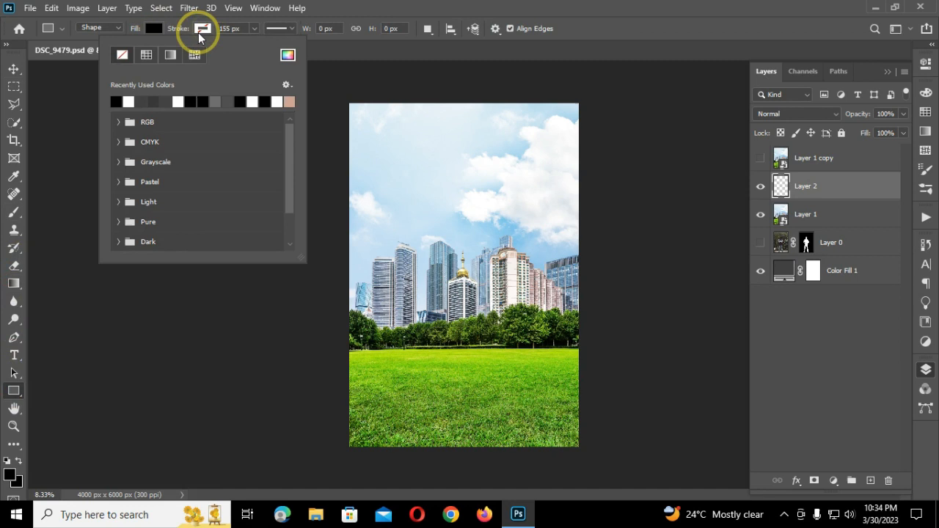
pyautogui.click(402, 4)
pyautogui.moveTo(349, 349); pyautogui.dragTo(592, 452)
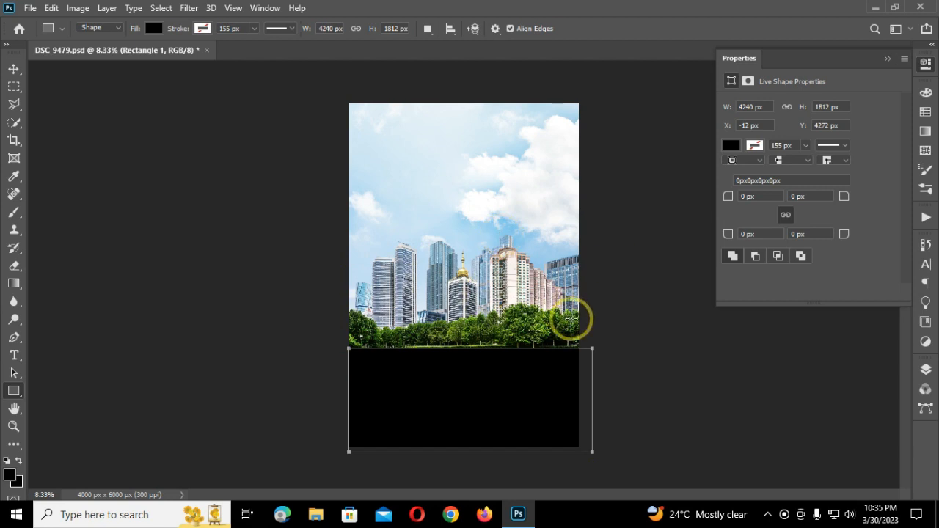
# Step: Convert the black rectangle to a smart object and apply a Gaussian Blur with a 7.2-pixel radius
pyautogui.click(926, 369)
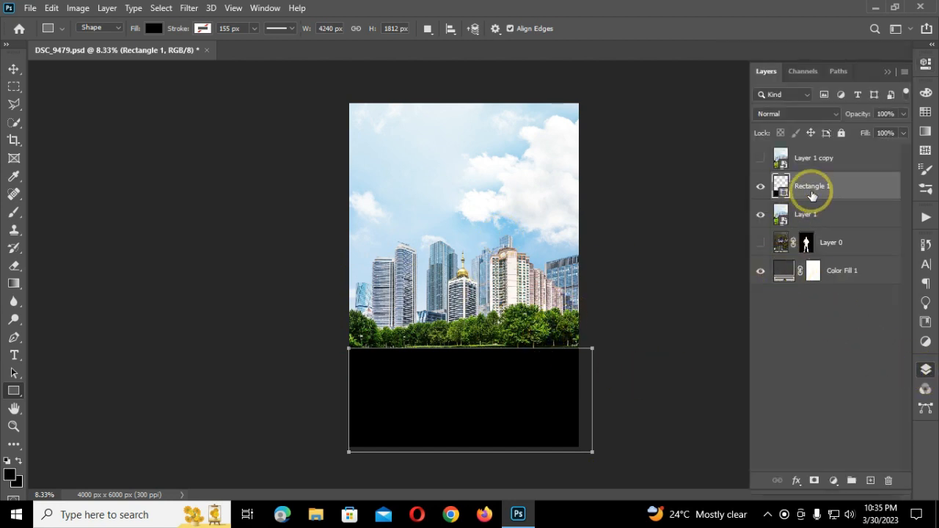
pyautogui.click(182, 16)
pyautogui.moveTo(189, 159)
pyautogui.click(373, 213)
pyautogui.click(424, 196)
pyautogui.write('7')
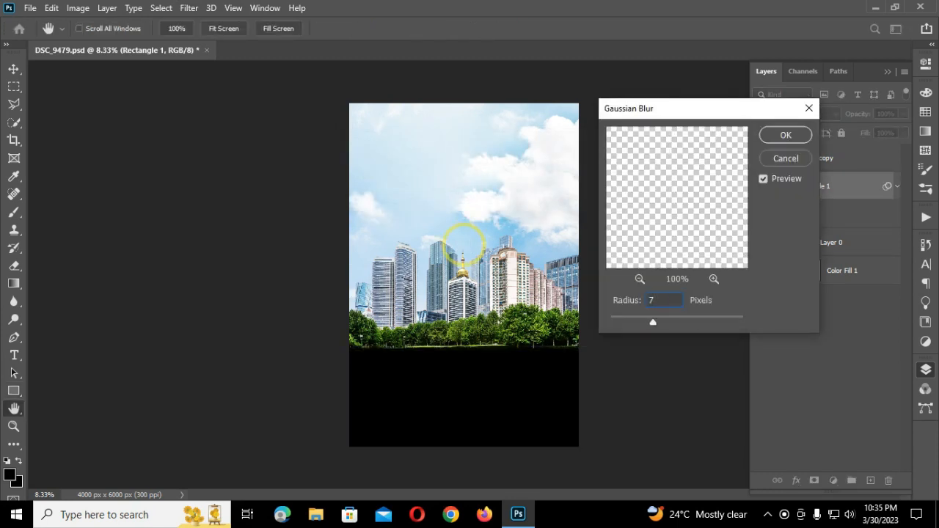
pyautogui.write('.2')
pyautogui.click(786, 136)
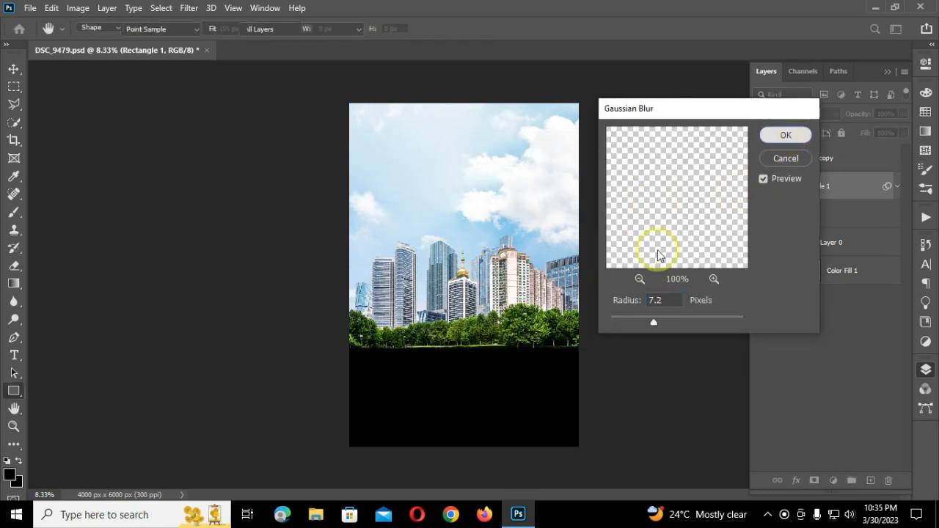
# Step: Add a Hue/Saturation adjustment layer clipped to the city photo on Layer 1
pyautogui.click(13, 68)
pyautogui.click(839, 255)
pyautogui.click(834, 479)
pyautogui.click(846, 348)
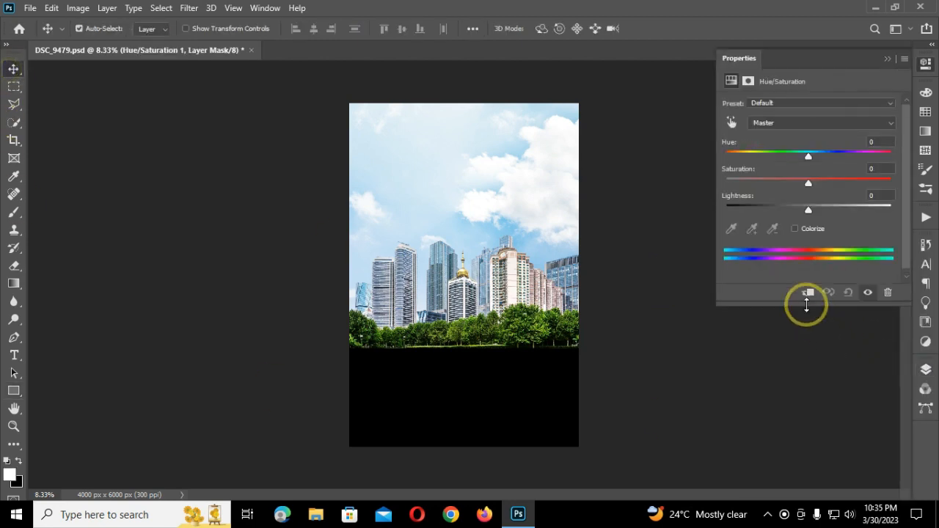
# Step: Set the Hue/Saturation adjustment's saturation to -100 and its lightness to -77
pyautogui.moveTo(808, 182); pyautogui.dragTo(726, 183)
pyautogui.moveTo(806, 218); pyautogui.dragTo(752, 214)
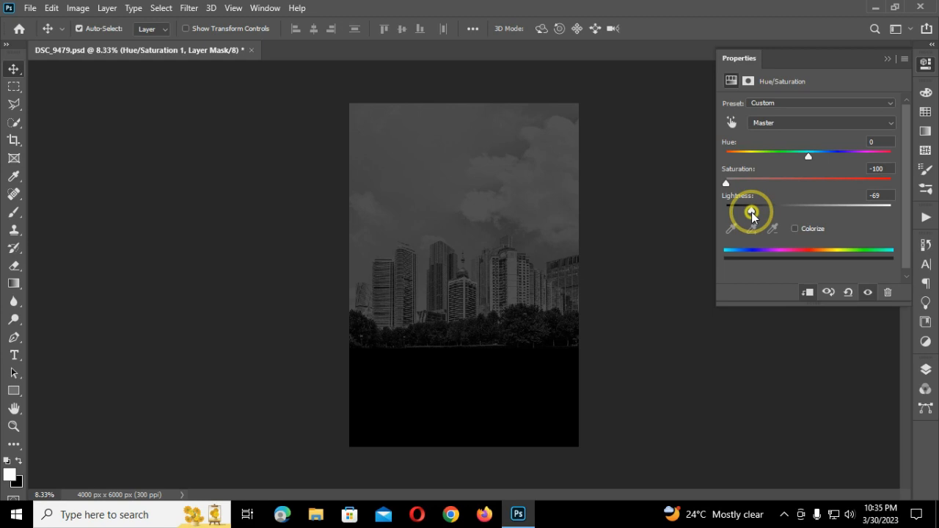
pyautogui.moveTo(751, 213)
pyautogui.mouseDown()
pyautogui.moveTo(761, 213)
pyautogui.moveTo(753, 218)
pyautogui.mouseUp()
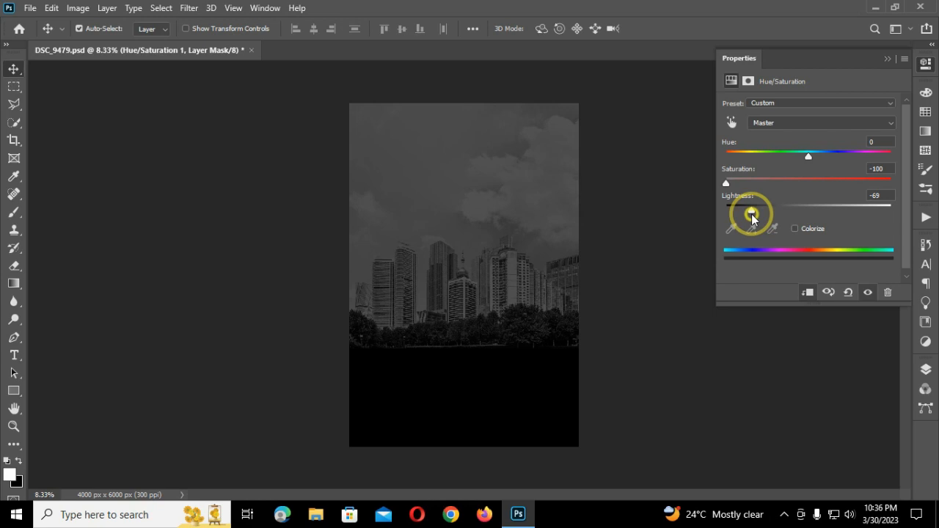
pyautogui.moveTo(753, 218); pyautogui.dragTo(750, 218)
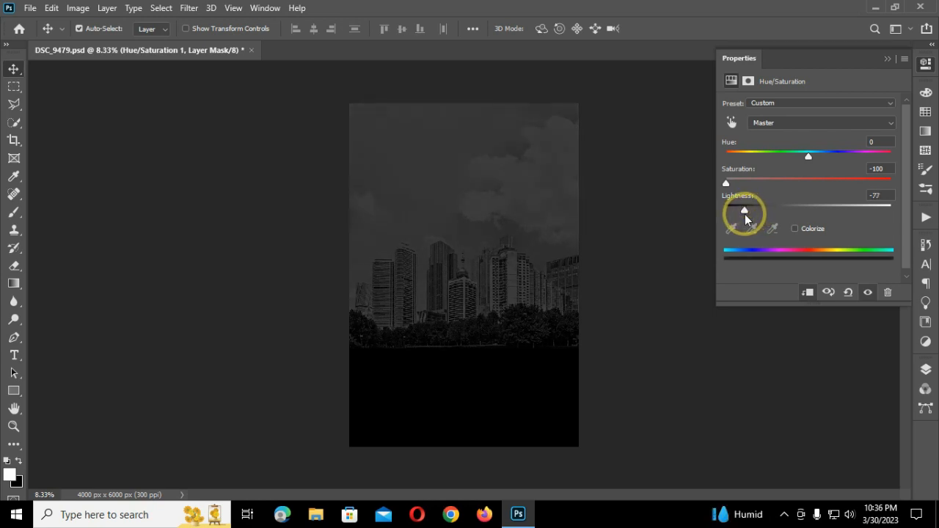
pyautogui.click(885, 196)
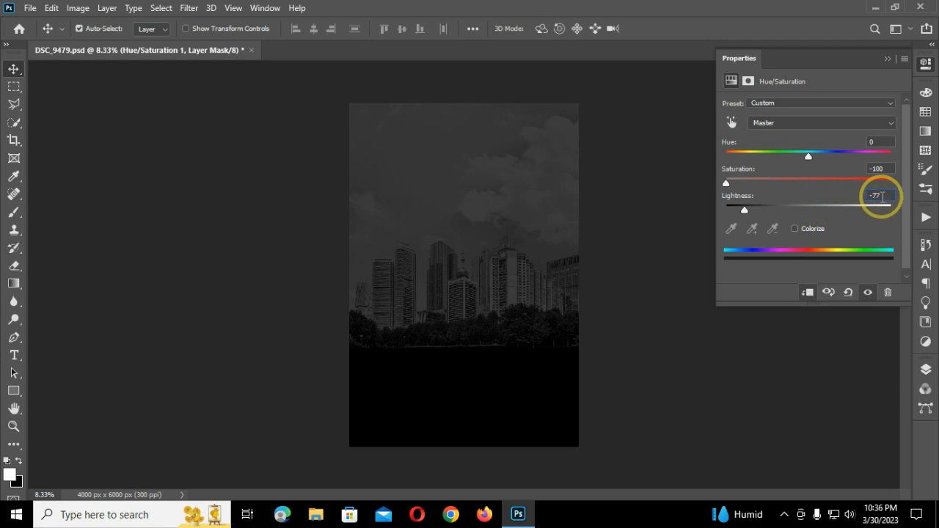
pyautogui.click(887, 58)
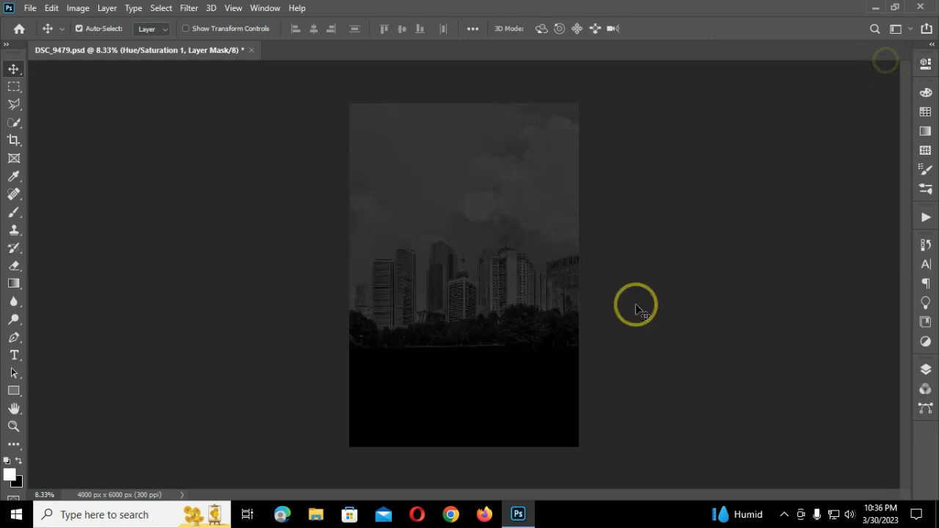
# Step: Change the Gaussian Blur radius on the Rectangle 1 layer to 7.3 pixels
pyautogui.click(924, 370)
pyautogui.click(816, 212)
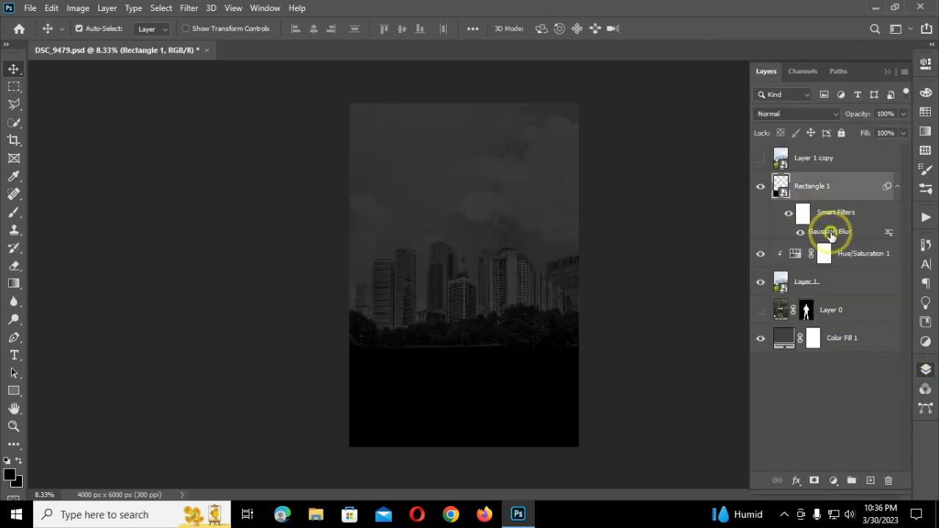
pyautogui.doubleClick(832, 233)
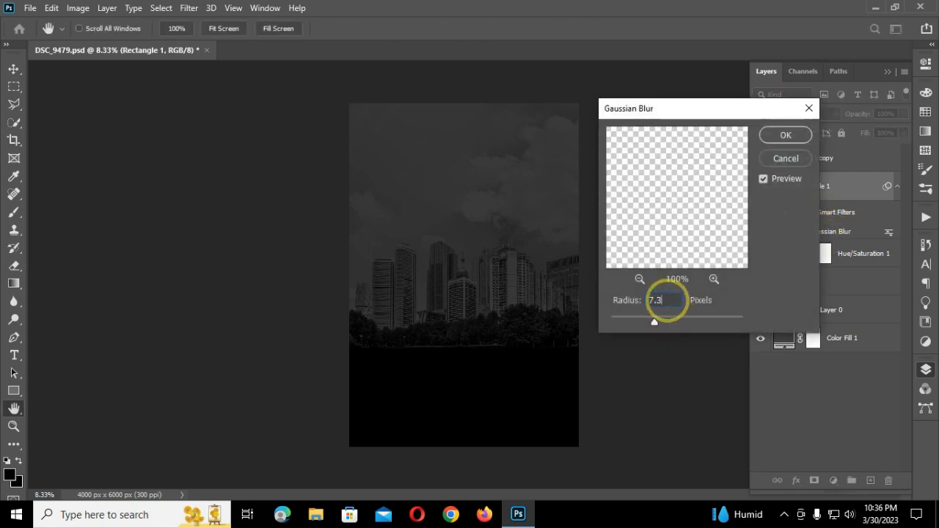
pyautogui.click(779, 134)
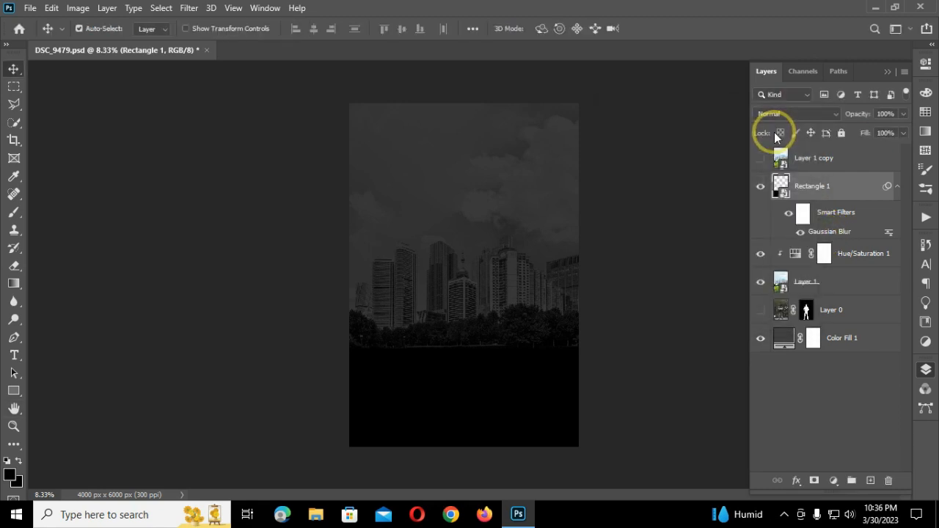
# Step: Apply a Gaussian Blur with a 2.7-pixel radius to the city photo on Layer 1
pyautogui.click(851, 286)
pyautogui.click(189, 8)
pyautogui.moveTo(220, 163)
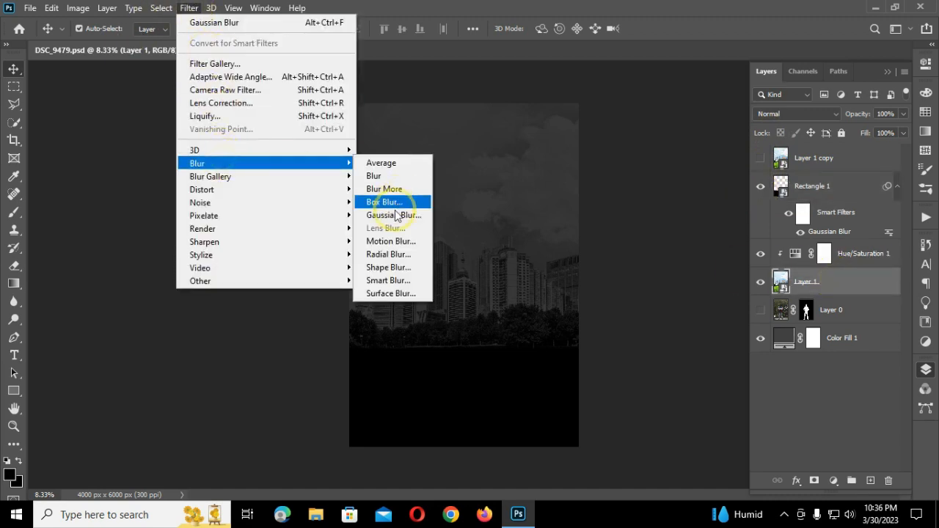
pyautogui.click(395, 215)
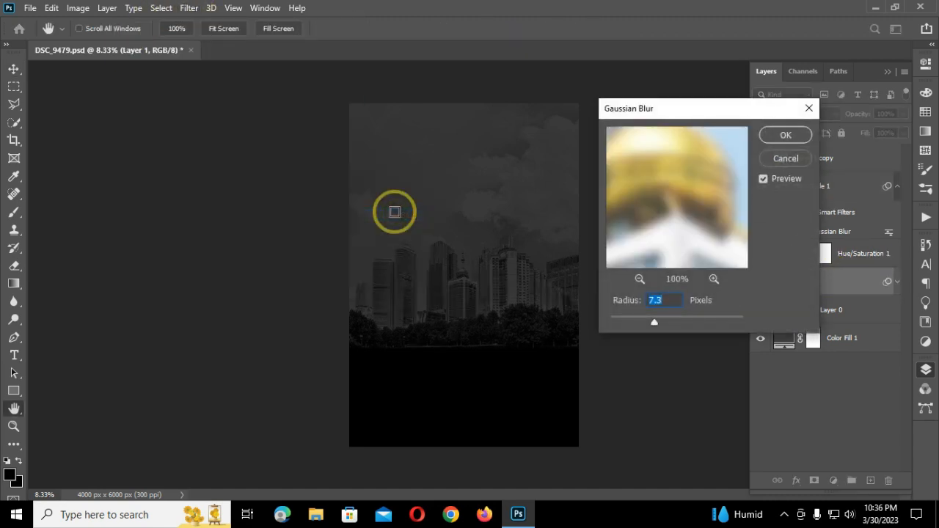
pyautogui.write('2.7')
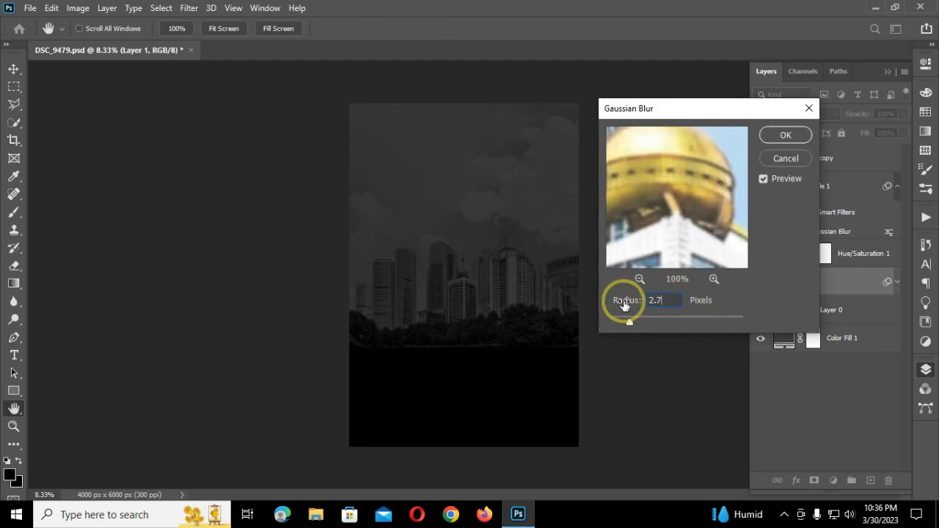
pyautogui.click(778, 138)
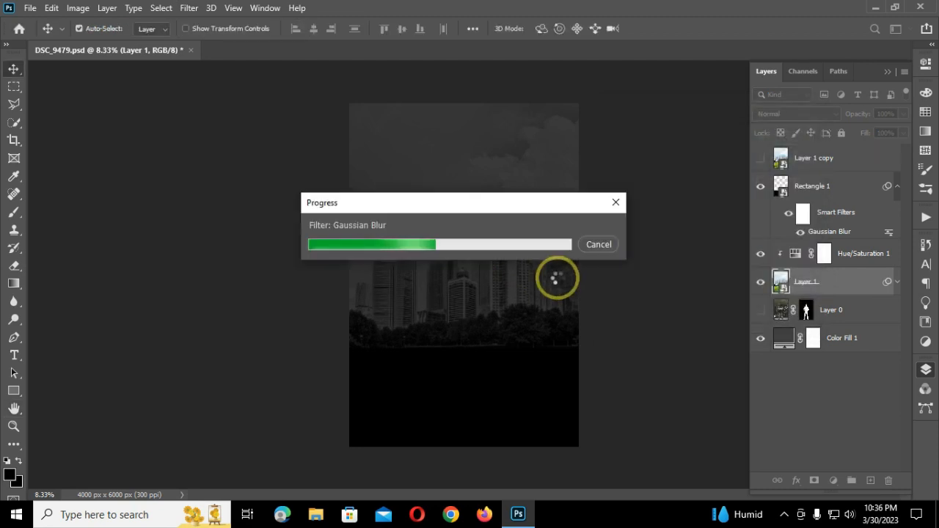
# Step: Add a white "7" text layer above Rectangle 1, set in Arial Regular at 288.01 pt
pyautogui.click(801, 182)
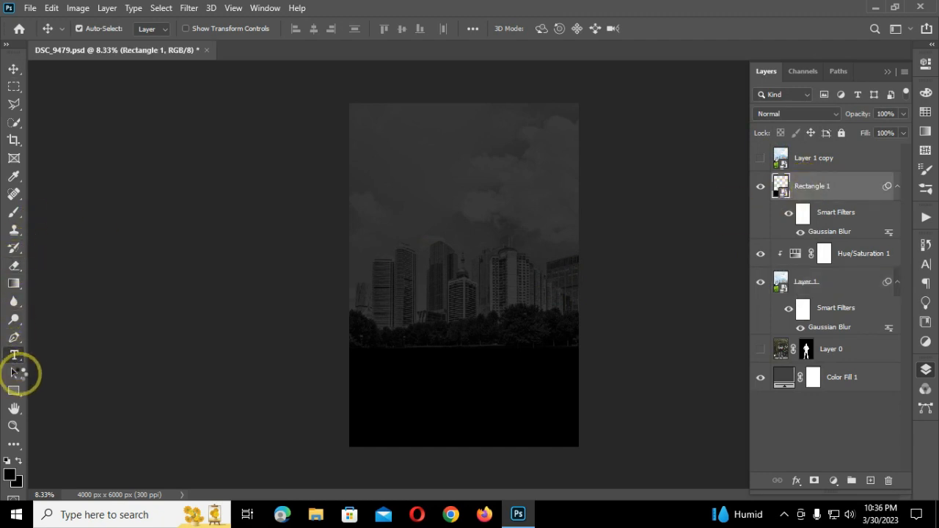
pyautogui.click(13, 359)
pyautogui.click(18, 460)
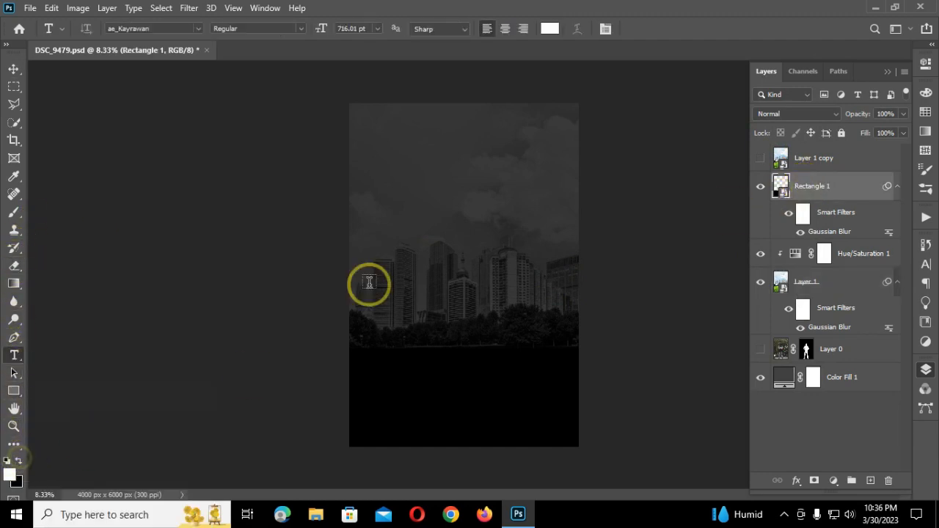
pyautogui.click(409, 212)
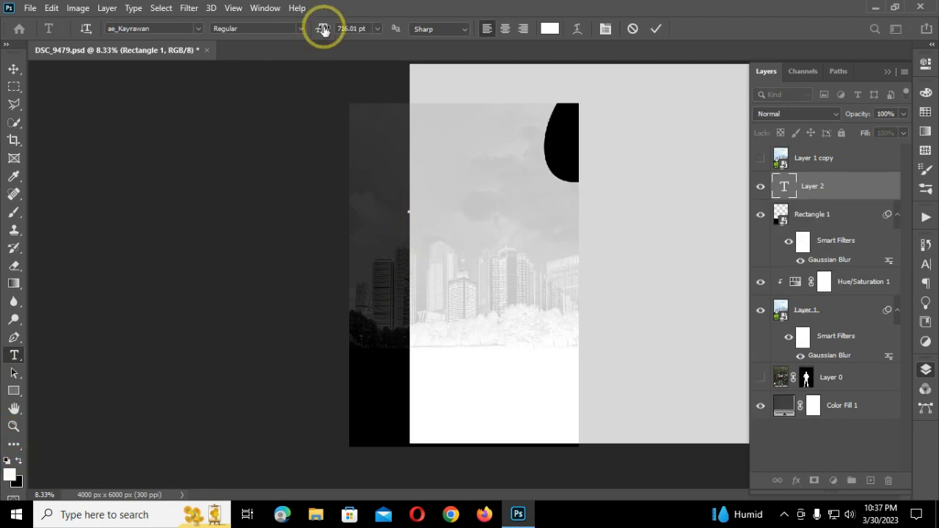
pyautogui.moveTo(323, 29); pyautogui.dragTo(29, 65)
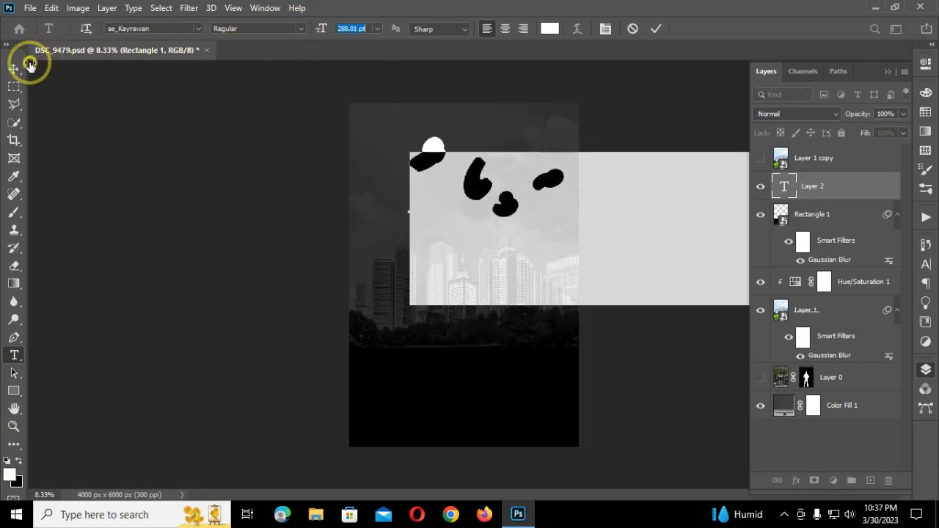
pyautogui.moveTo(489, 189); pyautogui.dragTo(360, 189)
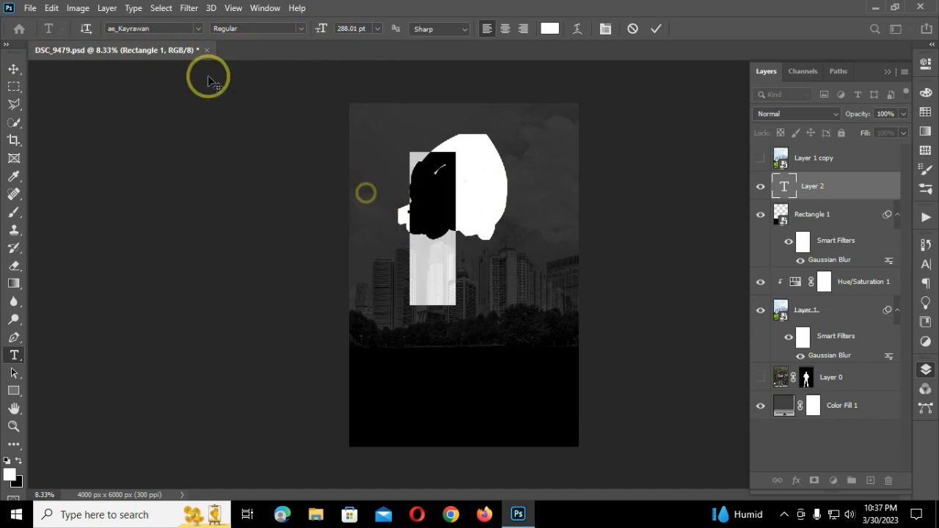
pyautogui.click(199, 30)
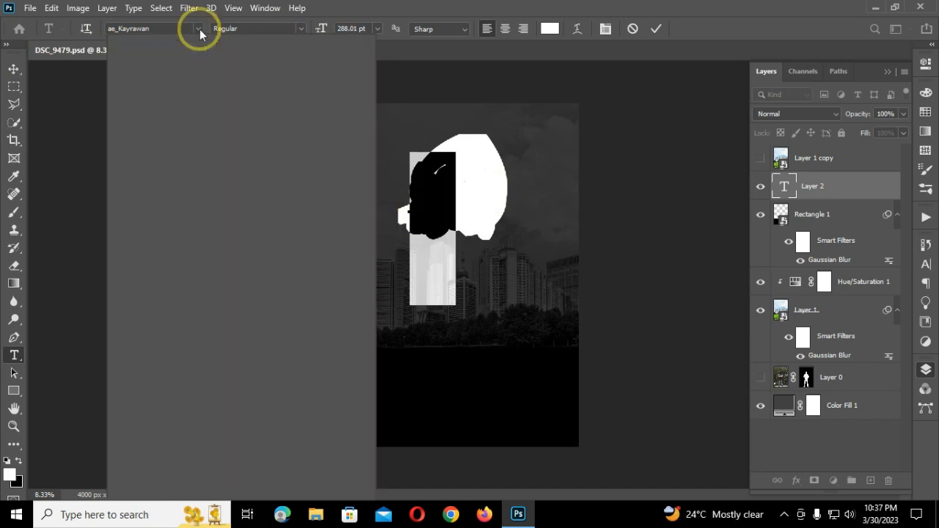
pyautogui.click(251, 161)
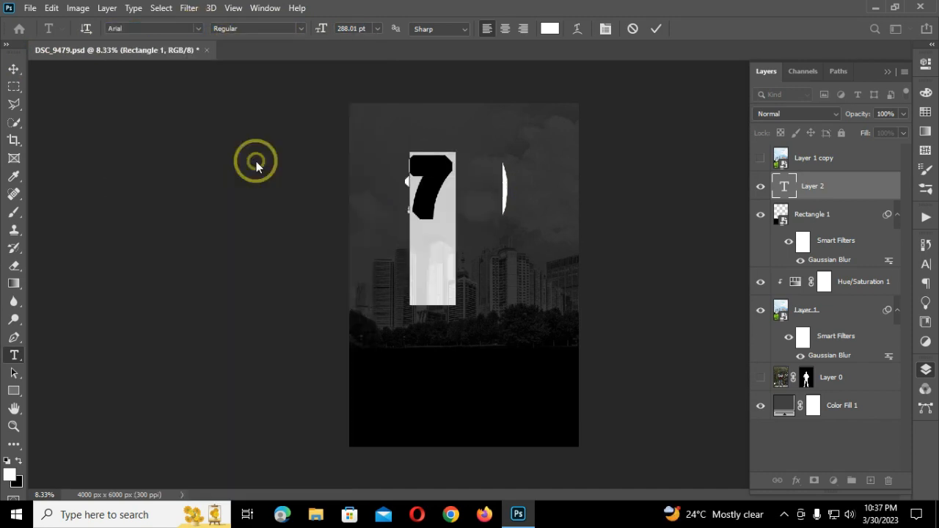
pyautogui.click(656, 29)
# Step: Scale the 7 to about 318% and place it with its base on the upper edge of the black area
pyautogui.click(13, 69)
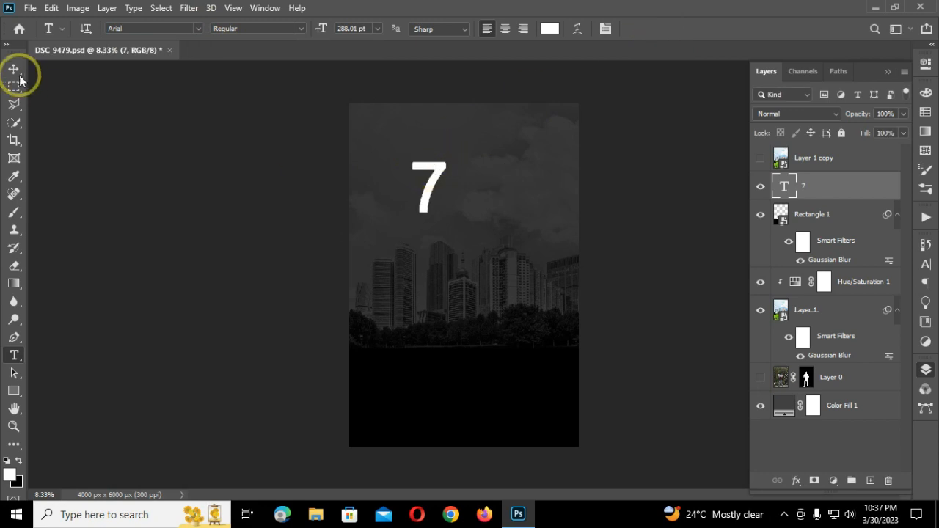
pyautogui.moveTo(419, 225); pyautogui.dragTo(555, 402)
pyautogui.hotkey('ctrl', 't')
pyautogui.moveTo(455, 312); pyautogui.dragTo(462, 316)
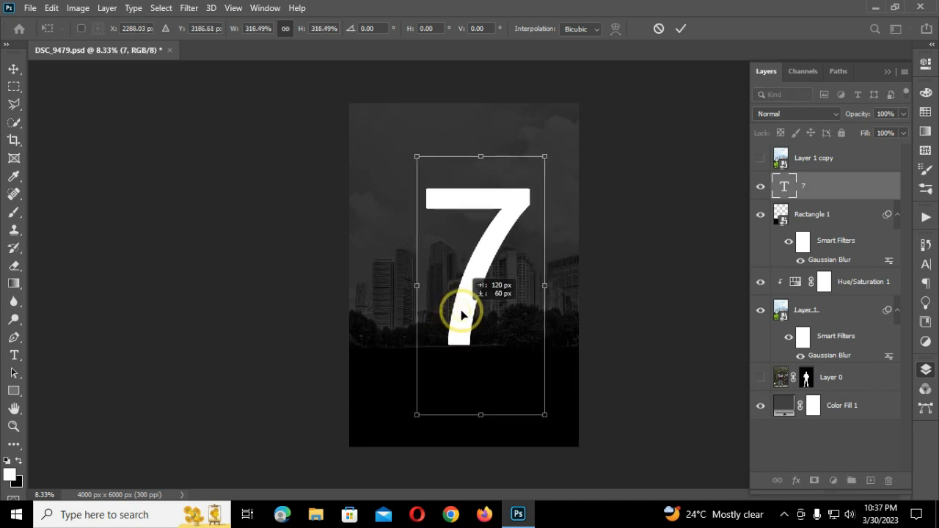
pyautogui.click(682, 28)
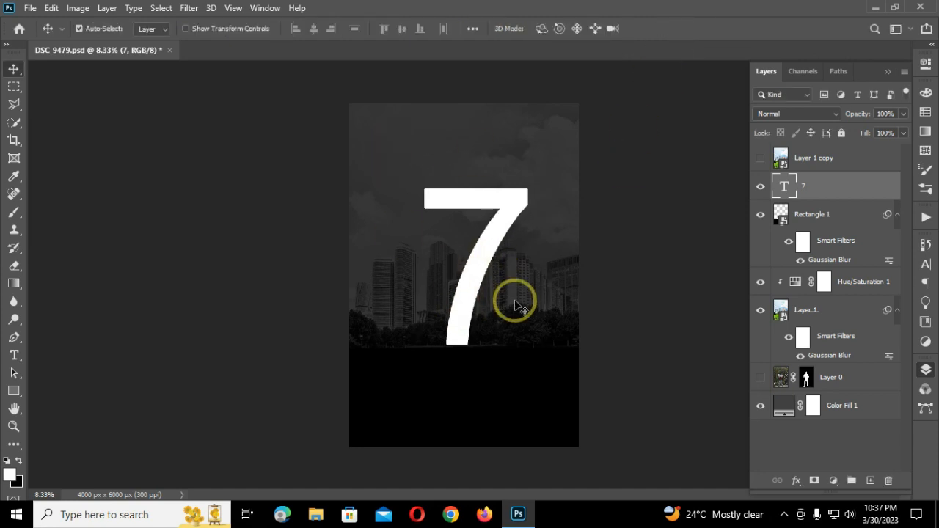
# Step: Nudge the 7 slightly to the left in six large increments
pyautogui.hotkey('shift', 'Left')
pyautogui.hotkey('shift', 'Left')
pyautogui.hotkey('shift', 'Left')
pyautogui.hotkey('shift', 'Left')
pyautogui.hotkey('shift', 'Left')
pyautogui.hotkey('shift', 'Left')
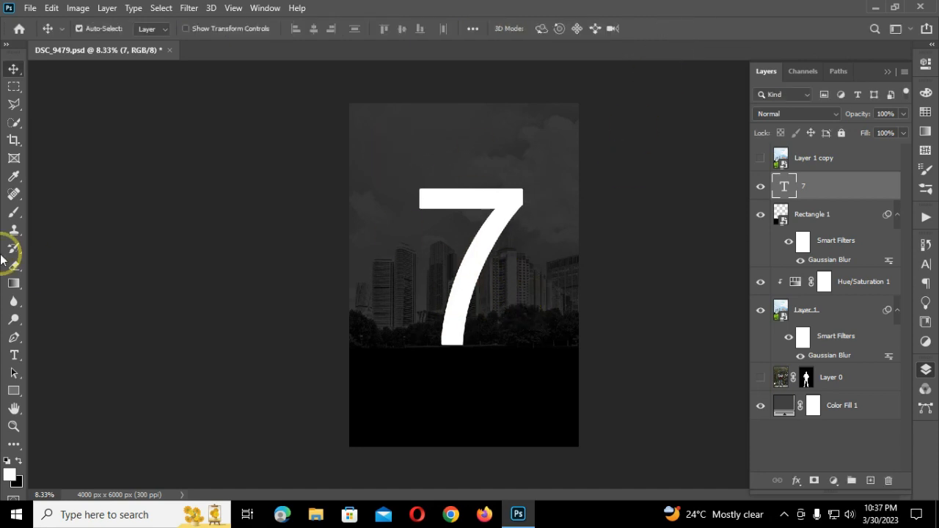
# Step: Open the 7 for text editing, check its character settings and leave it as it is
pyautogui.click(14, 356)
pyautogui.click(489, 281)
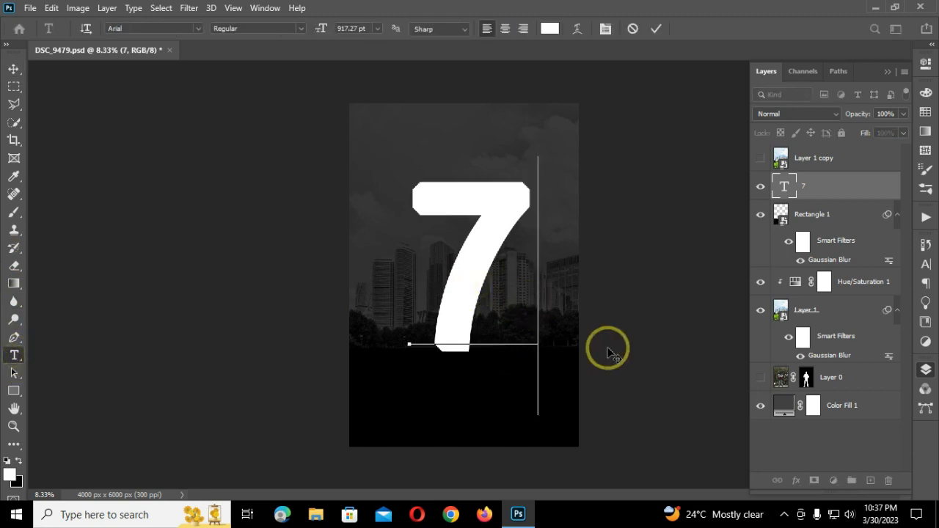
pyautogui.click(926, 264)
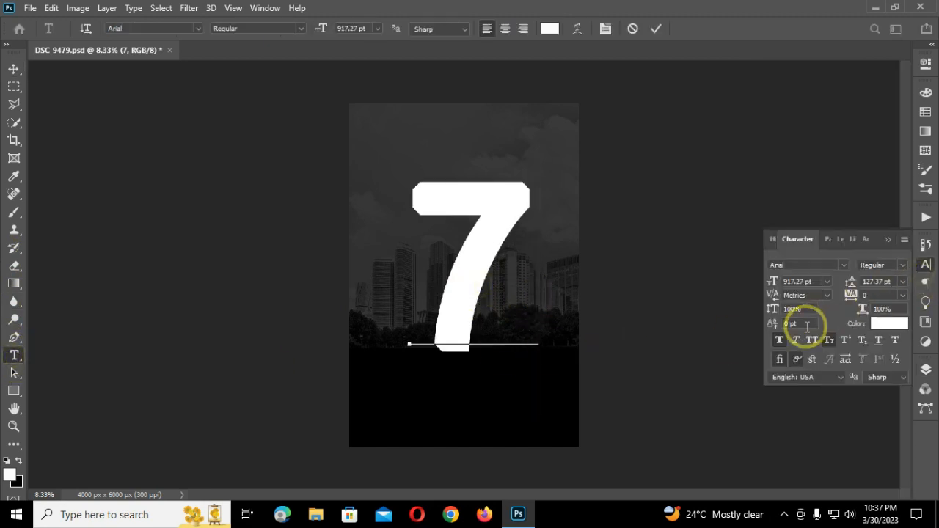
pyautogui.click(926, 264)
pyautogui.click(656, 28)
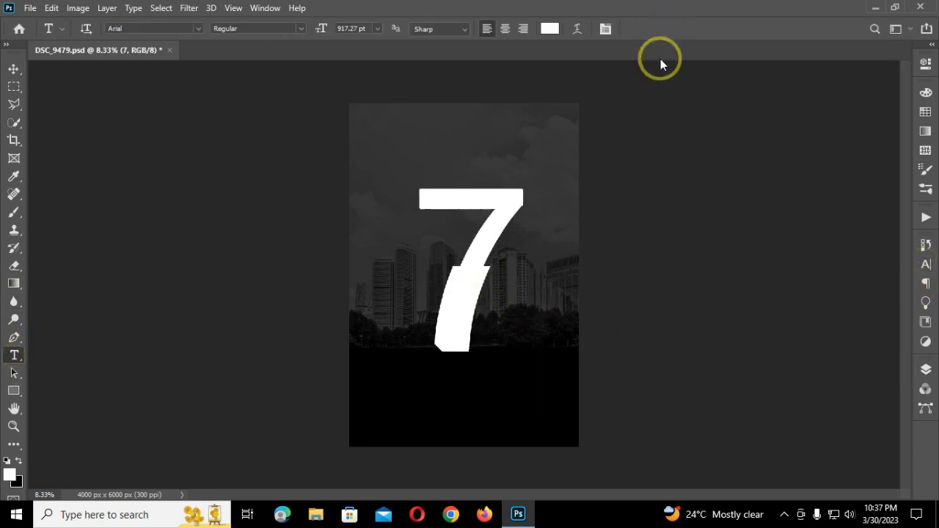
pyautogui.click(12, 67)
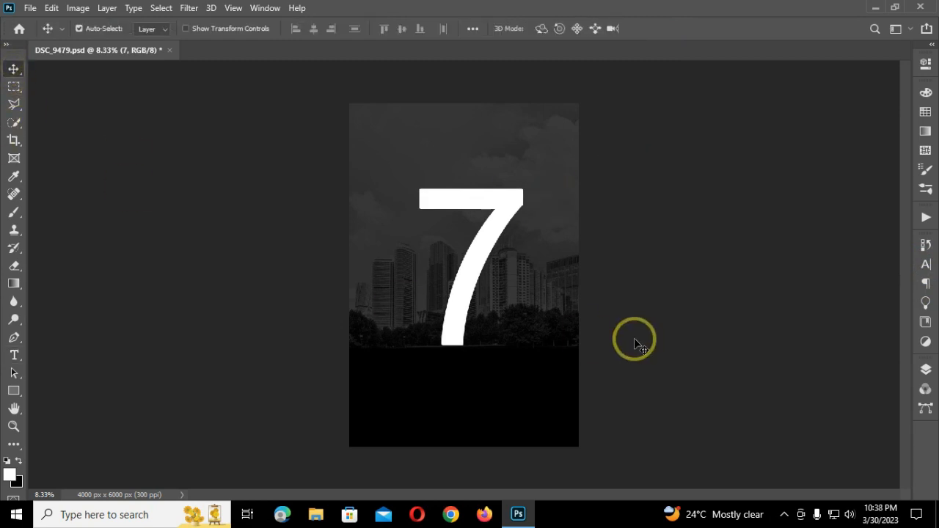
# Step: Add a white Outer Glow to the 7 in Screen mode with 63% opacity, 43 px size and 51% range
pyautogui.click(927, 370)
pyautogui.rightClick(815, 193)
pyautogui.click(734, 12)
pyautogui.click(456, 344)
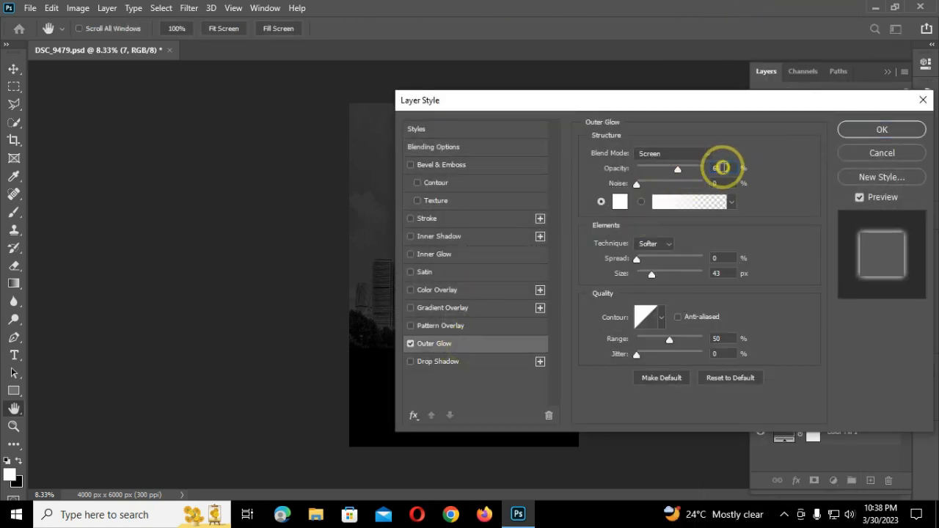
pyautogui.moveTo(671, 107); pyautogui.dragTo(705, 105)
pyautogui.click(706, 151)
pyautogui.click(689, 265)
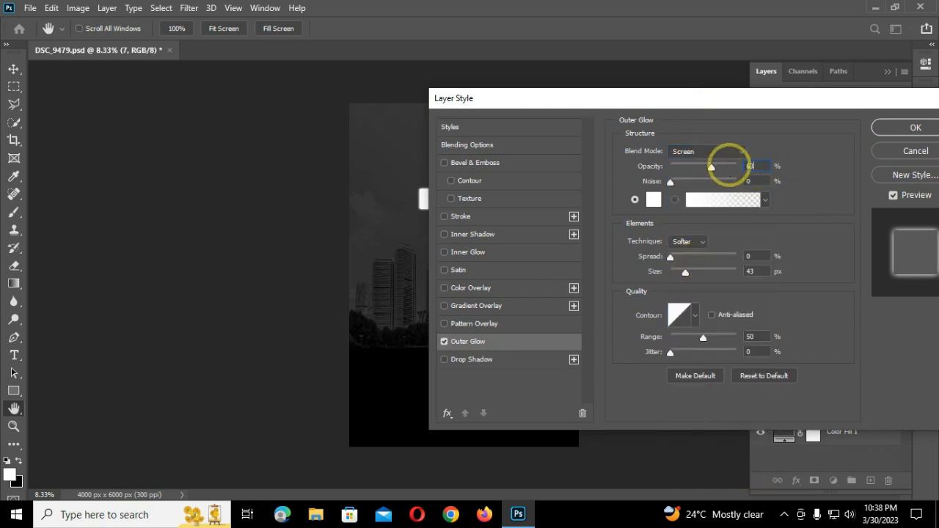
pyautogui.moveTo(758, 272); pyautogui.dragTo(714, 276)
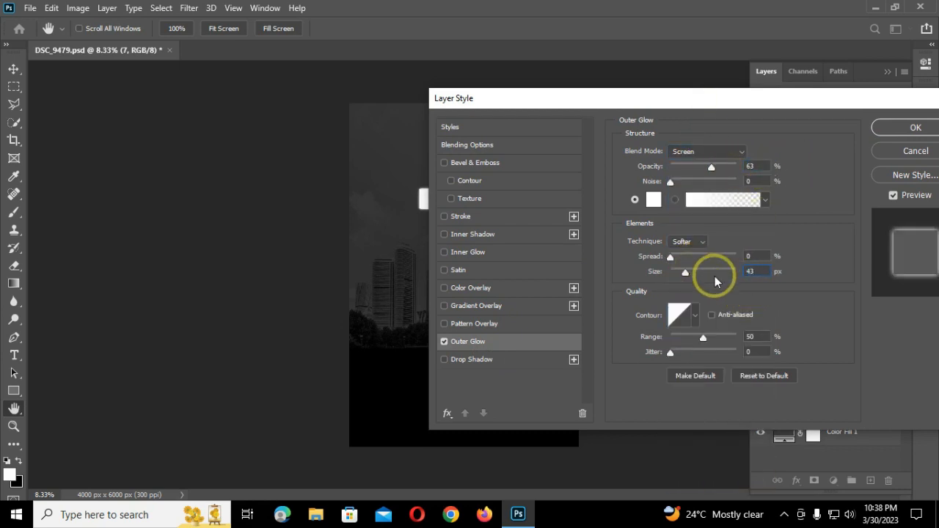
pyautogui.moveTo(762, 336); pyautogui.dragTo(724, 336)
pyautogui.write('5')
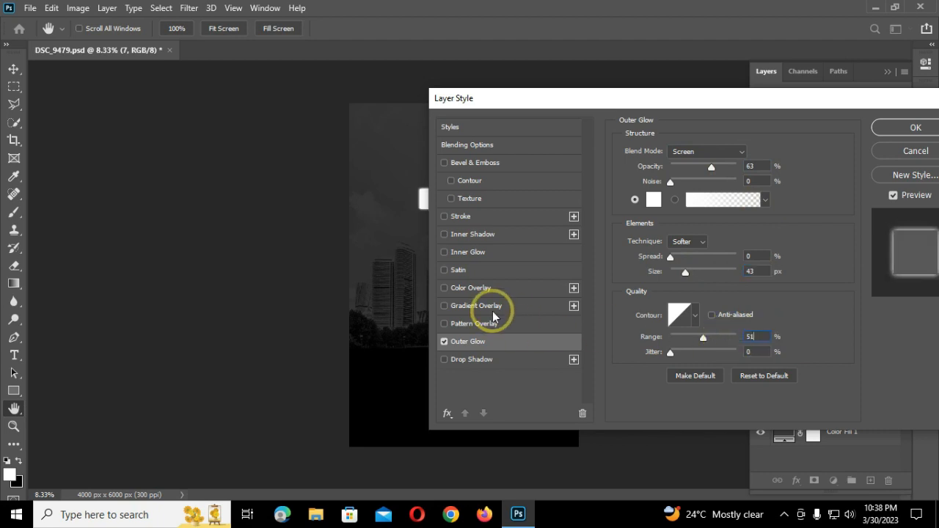
# Step: Add a white Inner Glow to the 7 in Screen mode with 41% opacity, edge source, 250 px size and 51% range
pyautogui.click(469, 253)
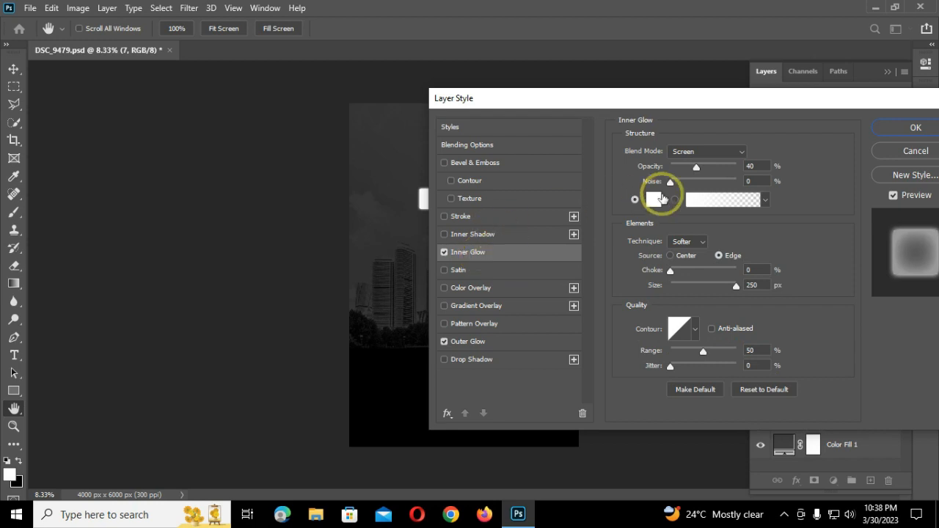
pyautogui.click(738, 153)
pyautogui.click(698, 266)
pyautogui.doubleClick(761, 166)
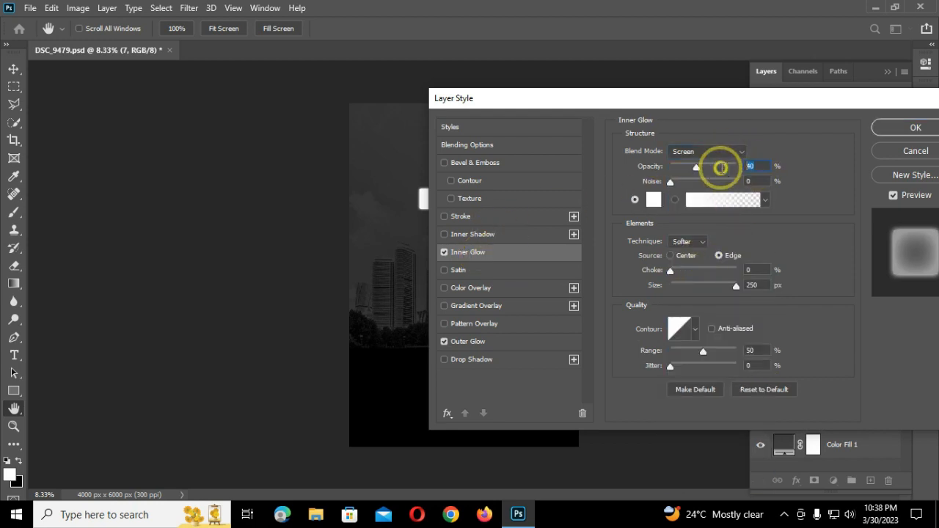
pyautogui.write('41')
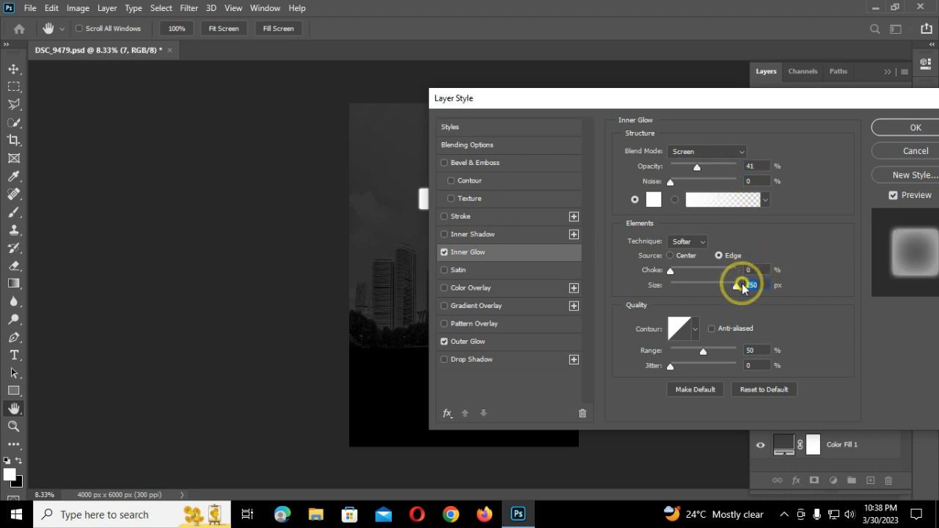
pyautogui.doubleClick(756, 350)
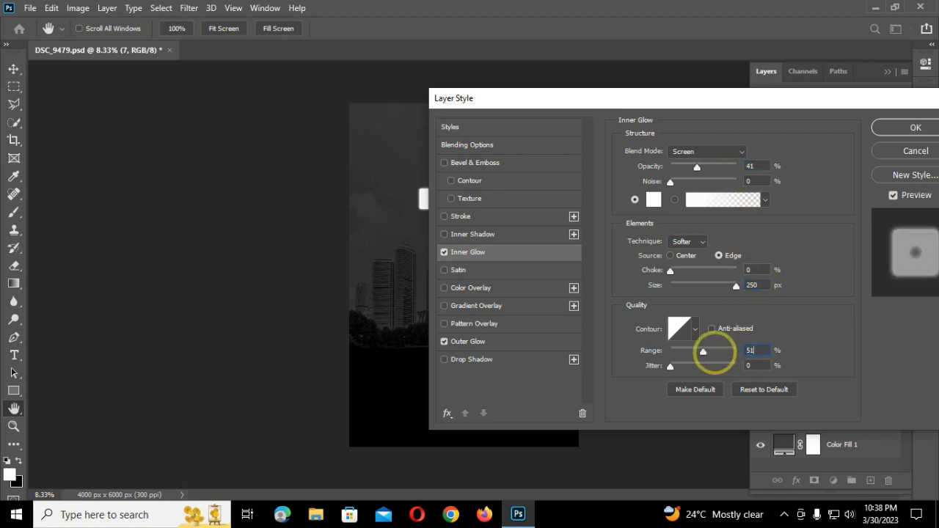
# Step: Add a Smooth Inner Bevel to the 7 with 303% depth, 3 px size, 3 px soften, 68% highlight and 32% shadow opacity, and apply the layer style
pyautogui.click(502, 163)
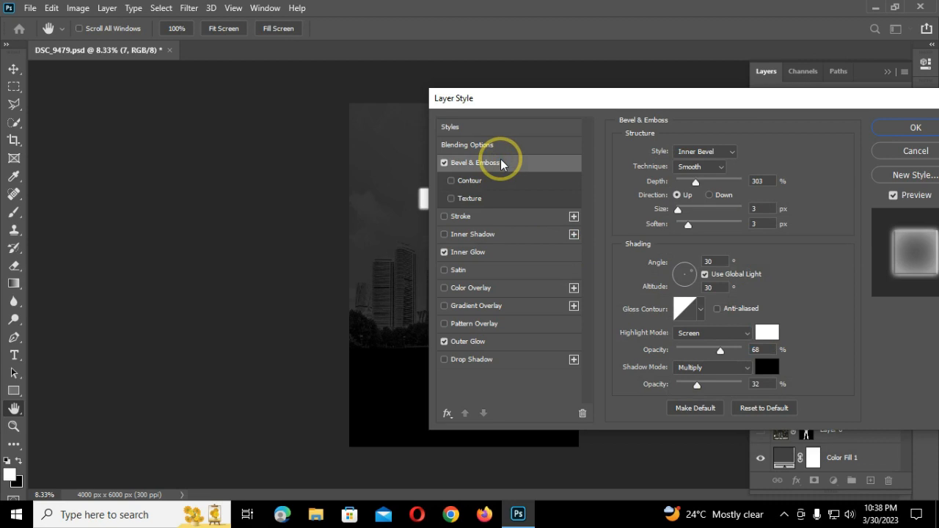
pyautogui.click(701, 151)
pyautogui.click(700, 163)
pyautogui.click(701, 169)
pyautogui.click(694, 180)
pyautogui.moveTo(693, 103); pyautogui.dragTo(678, 121)
pyautogui.moveTo(758, 200); pyautogui.dragTo(698, 201)
pyautogui.write('303')
pyautogui.moveTo(755, 226); pyautogui.dragTo(720, 241)
pyautogui.moveTo(755, 366); pyautogui.dragTo(717, 373)
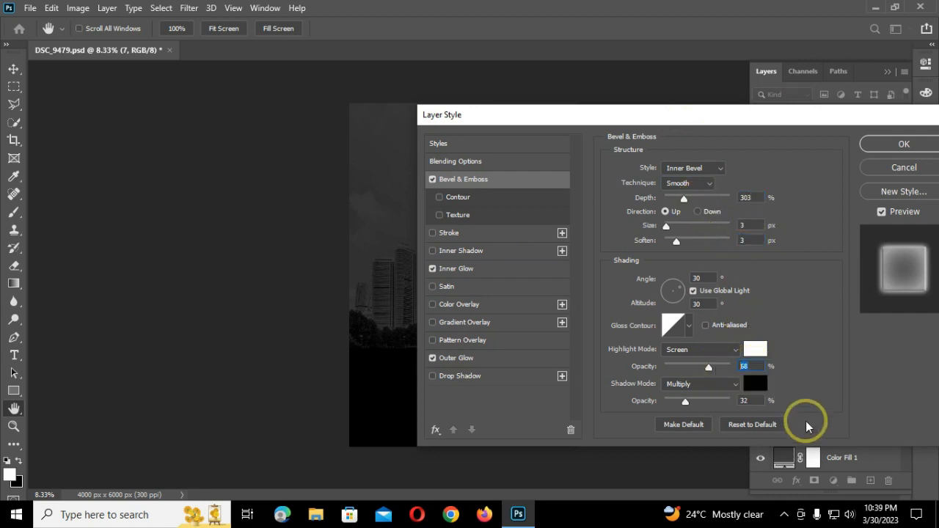
pyautogui.moveTo(759, 401); pyautogui.dragTo(717, 408)
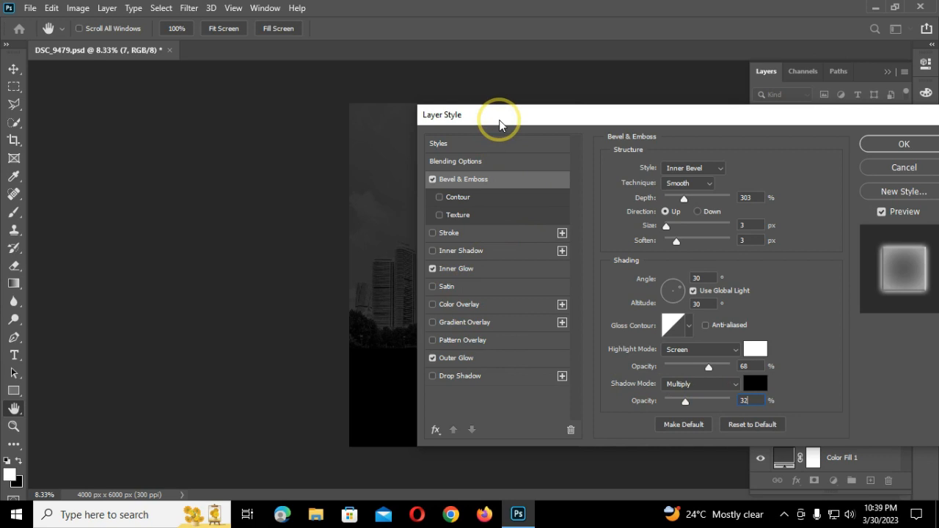
pyautogui.click(895, 145)
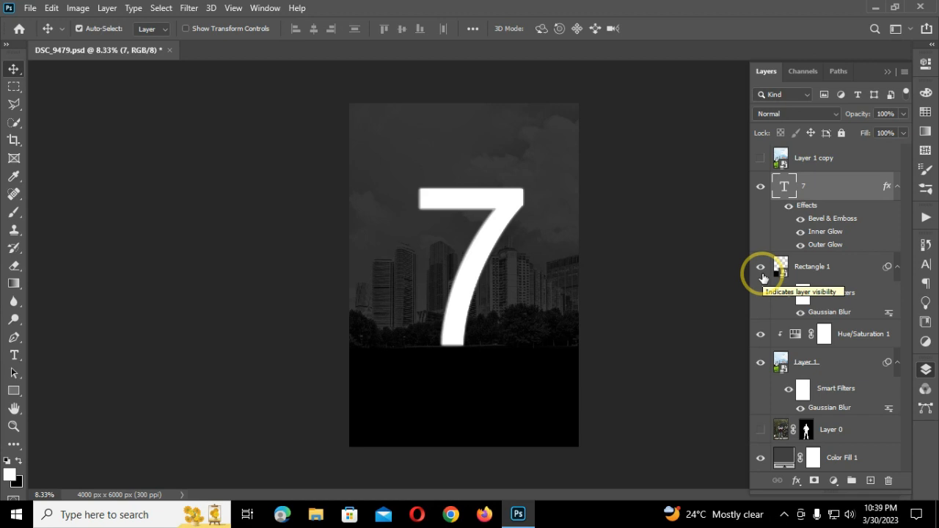
# Step: Show the Layer 1 copy city photo and clip it to the 7 text layer
pyautogui.click(760, 157)
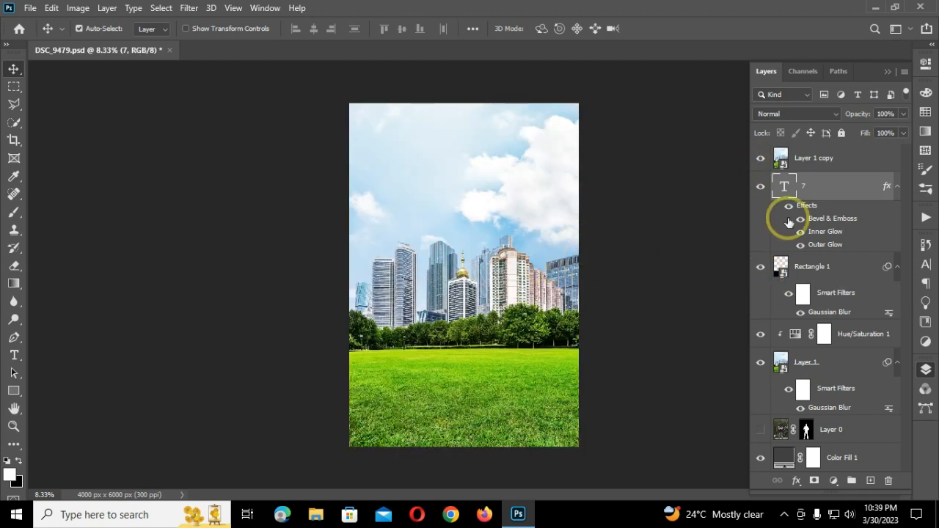
pyautogui.rightClick(845, 160)
pyautogui.click(723, 310)
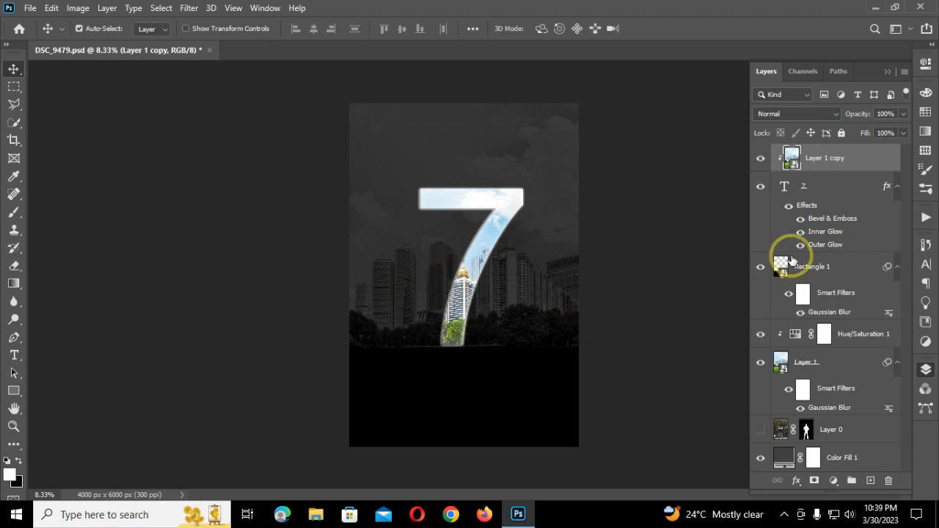
# Step: Set the range of both the Outer Glow and the Inner Glow on the 7 to 50%
pyautogui.click(825, 245)
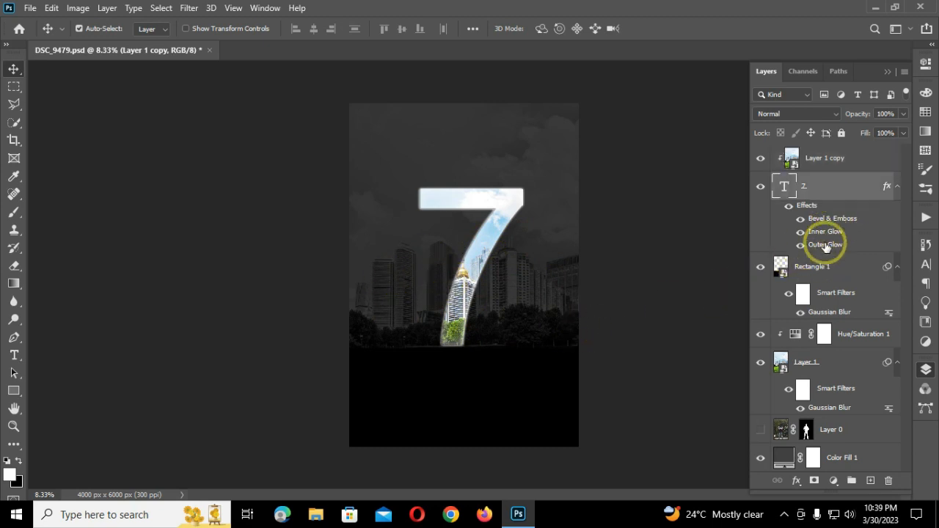
pyautogui.doubleClick(825, 245)
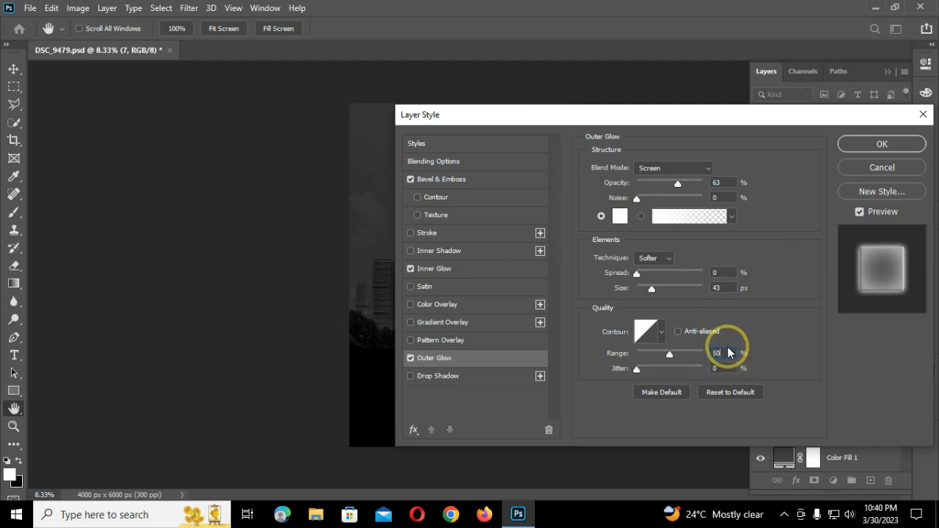
pyautogui.click(455, 268)
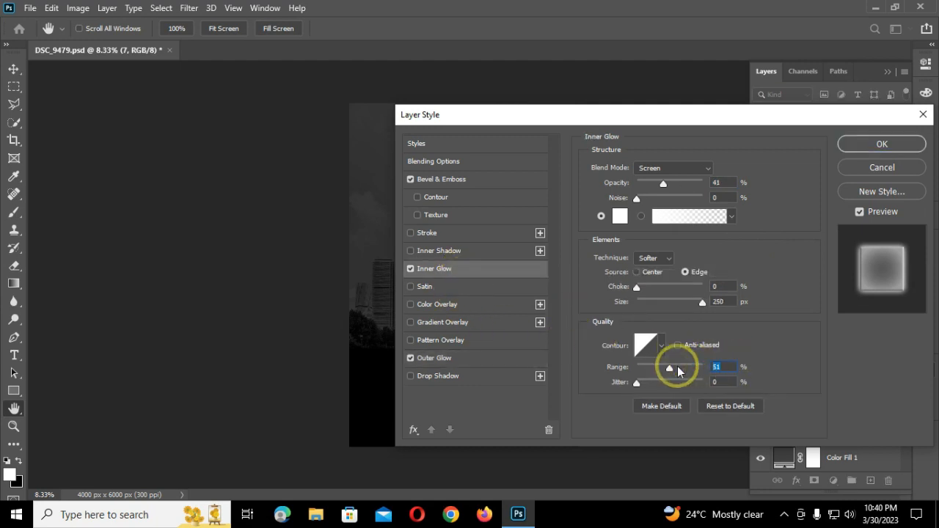
pyautogui.write('50')
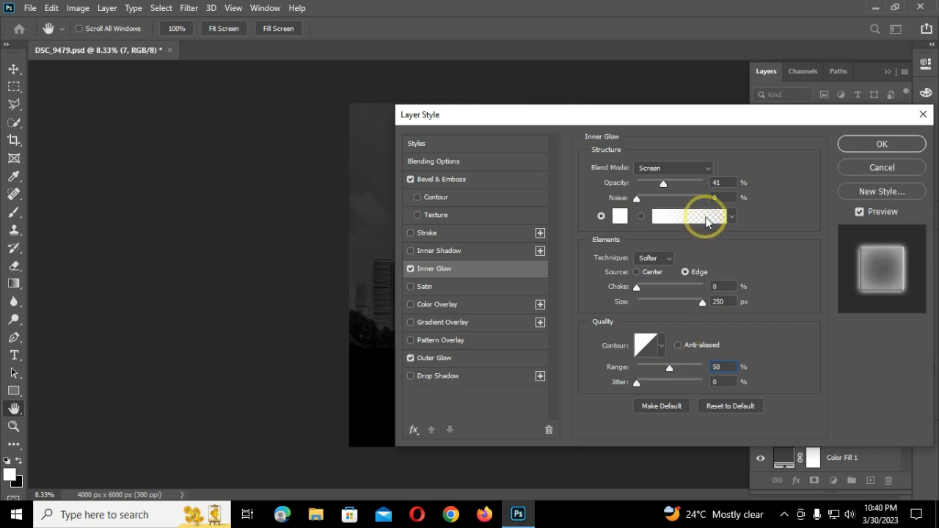
pyautogui.click(481, 183)
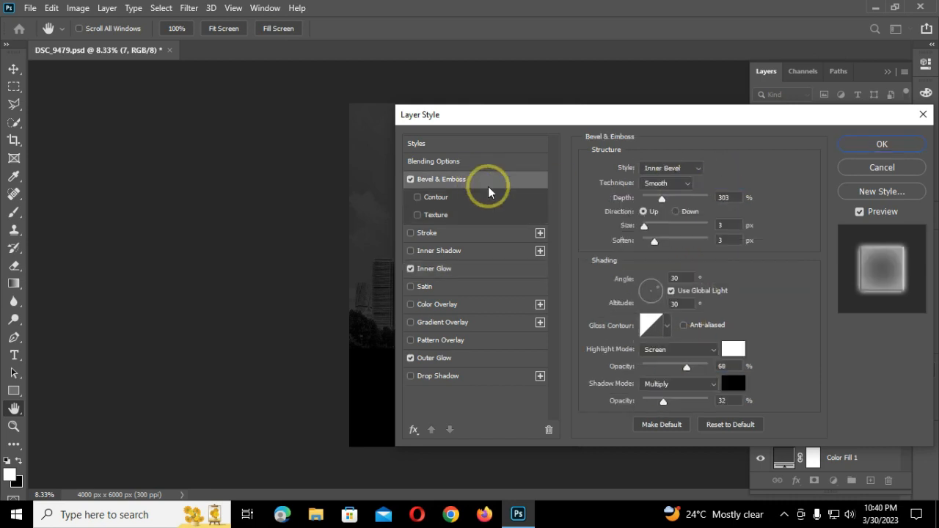
pyautogui.click(880, 146)
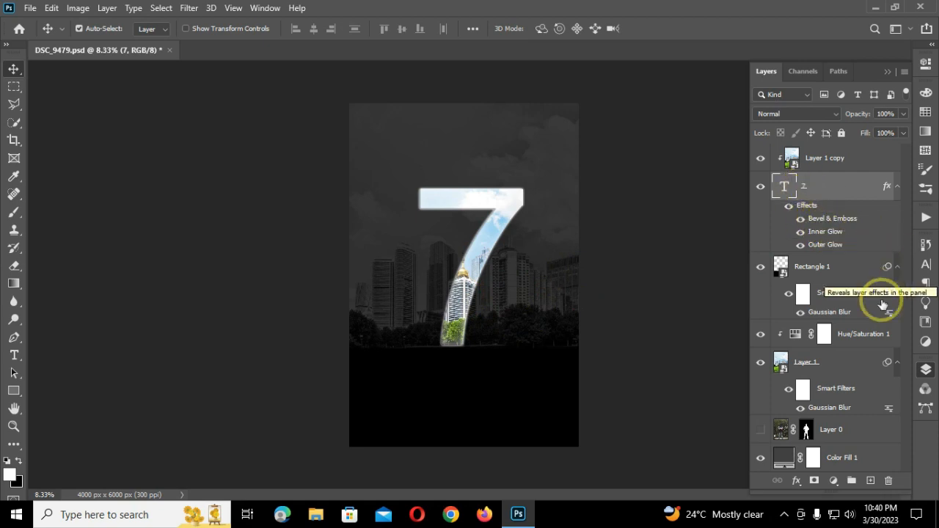
# Step: Add a new layer above Rectangle 1 and make a polygonal selection widening from the base of the 7 to the canvas's lower edge
pyautogui.click(870, 480)
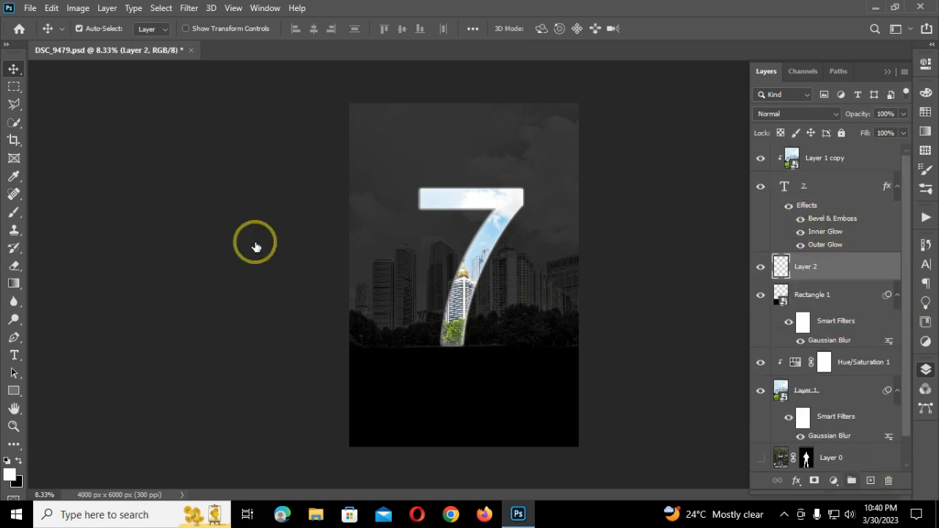
pyautogui.click(13, 109)
pyautogui.click(54, 117)
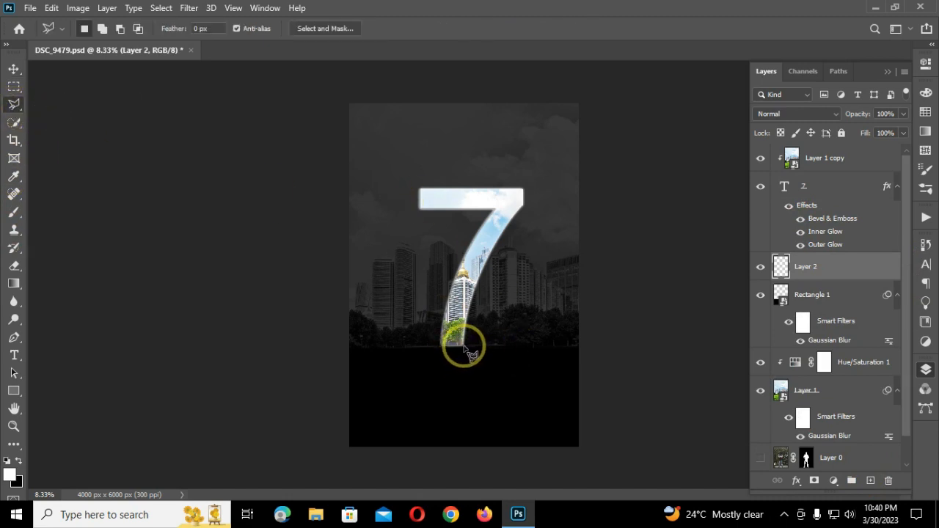
pyautogui.click(552, 461)
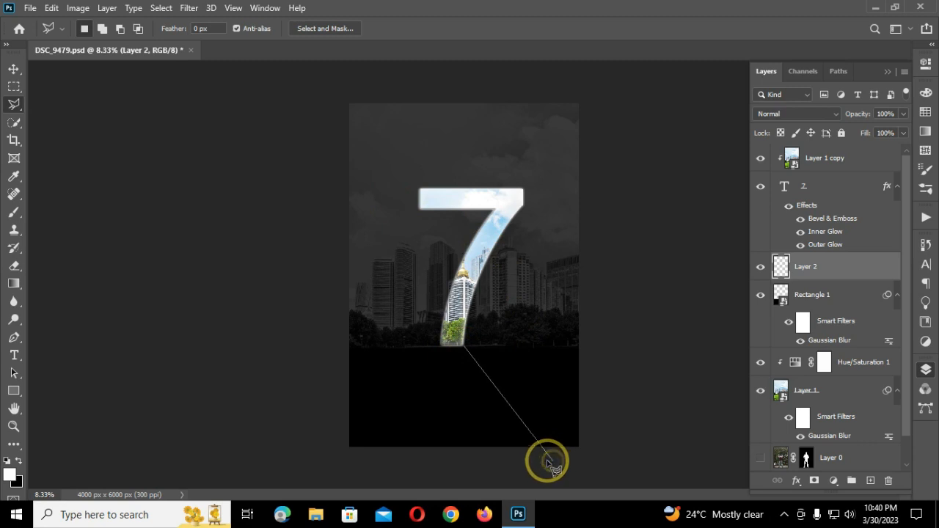
pyautogui.click(366, 462)
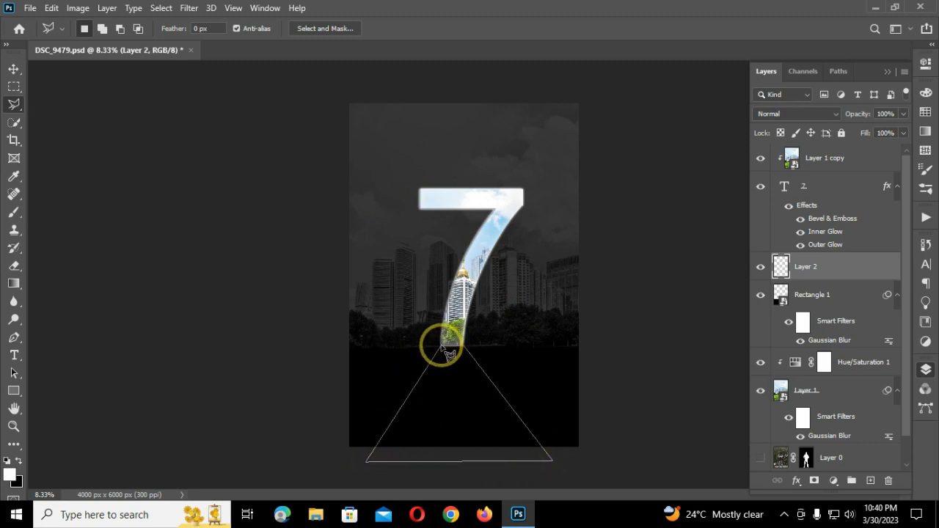
pyautogui.click(442, 345)
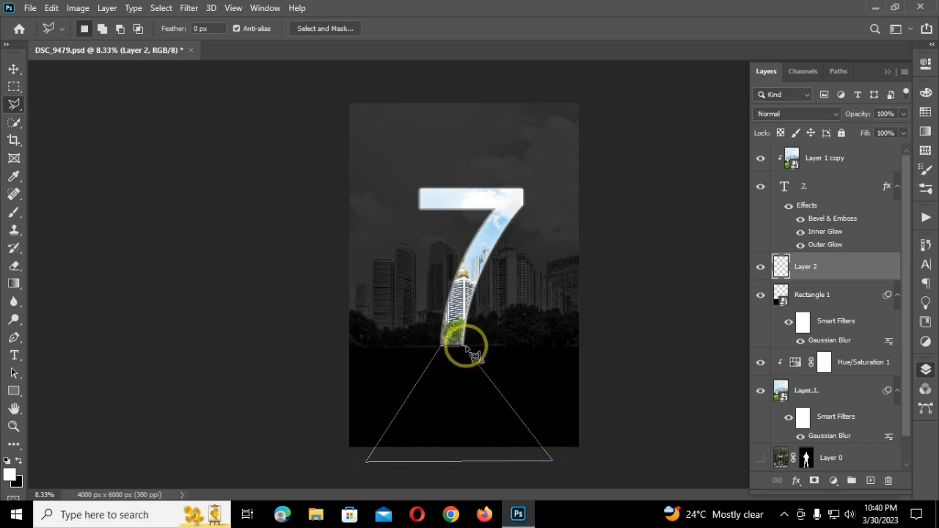
pyautogui.click(465, 353)
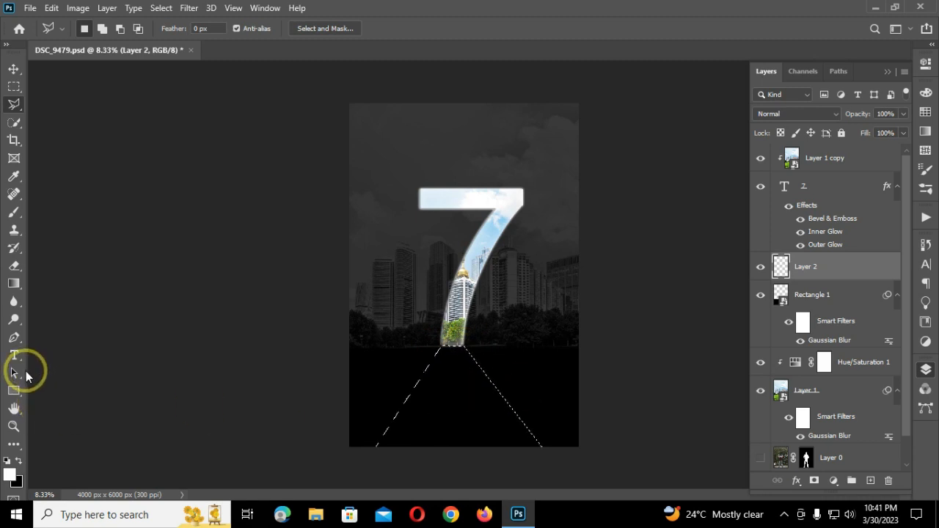
# Step: Fill the beam selection with a linear white-to-transparent gradient fading downward from the base of the 7, and deselect it
pyautogui.click(15, 284)
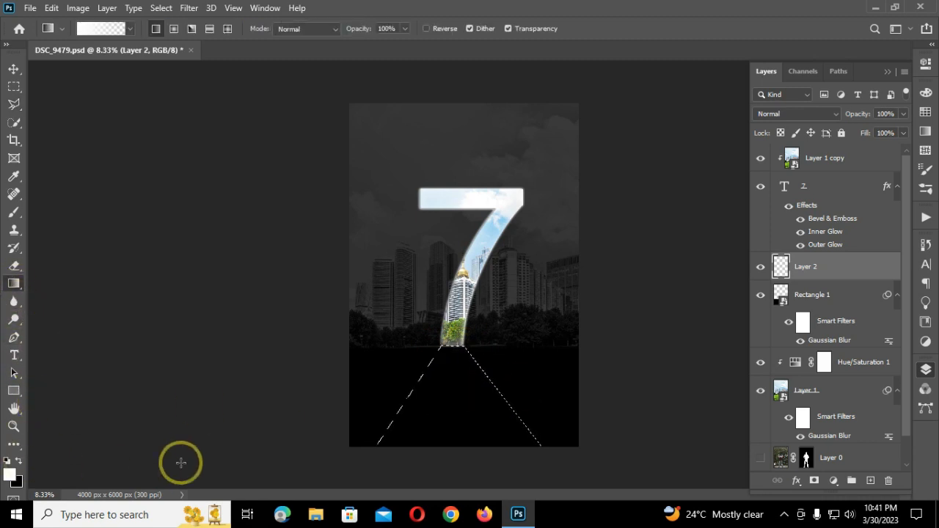
pyautogui.moveTo(454, 339); pyautogui.dragTo(453, 444)
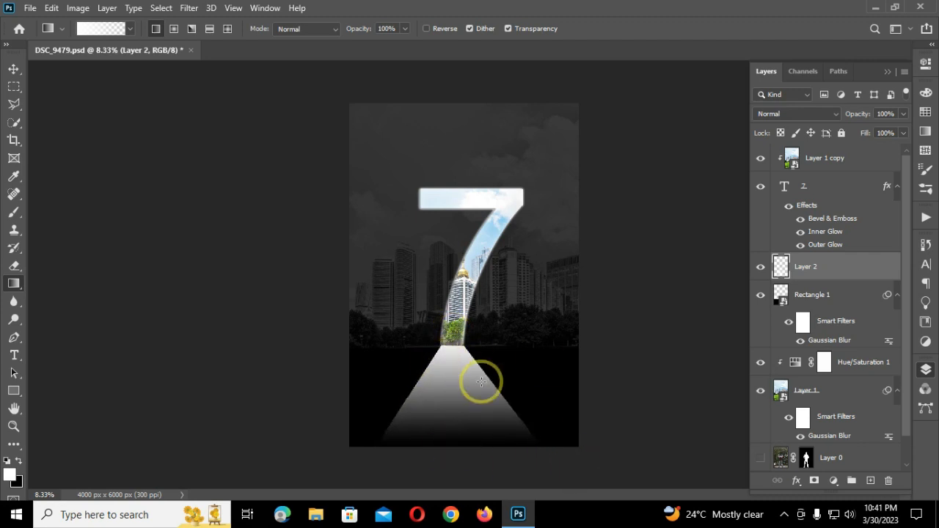
pyautogui.click(13, 69)
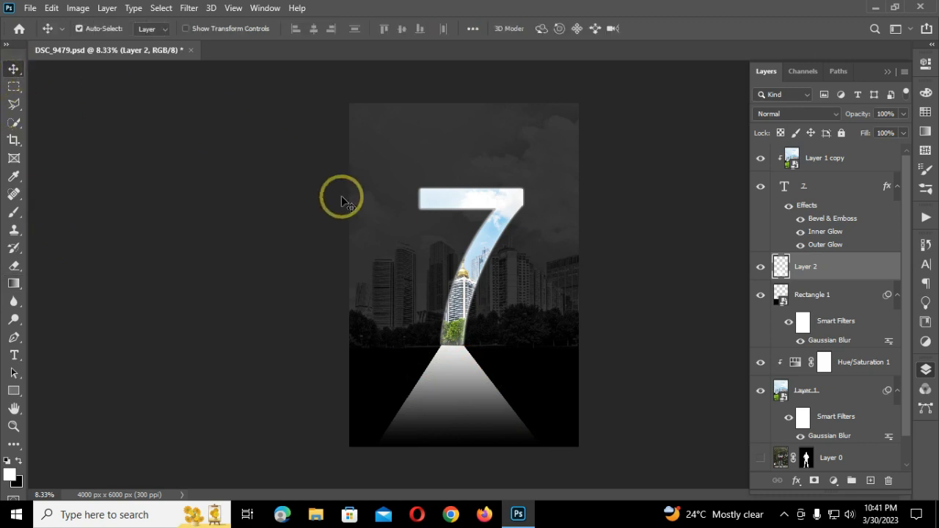
# Step: Bring Layer 0 with the man to the top of the layer stack, show it and apply its layer mask
pyautogui.moveTo(862, 455); pyautogui.dragTo(849, 157)
pyautogui.click(760, 158)
pyautogui.rightClick(806, 159)
pyautogui.click(817, 202)
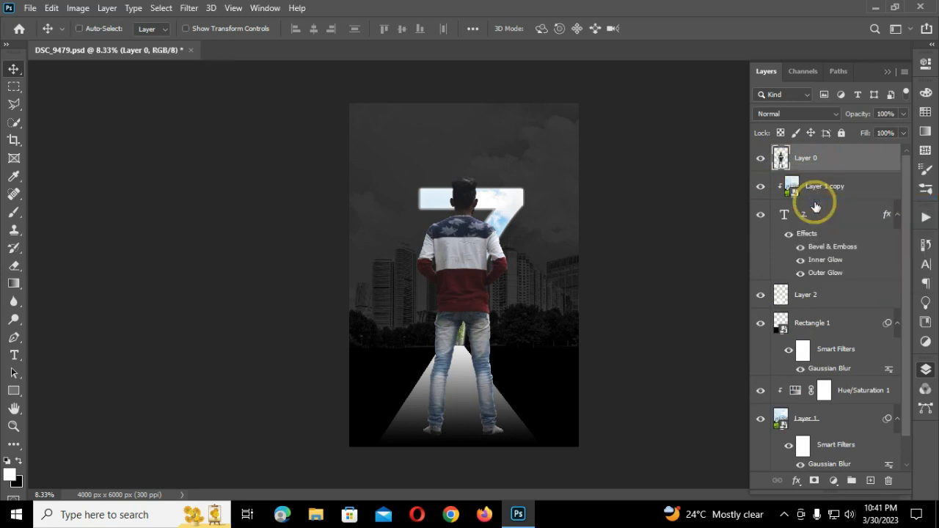
# Step: Scale the man down to a small figure and stand him on the light beam just in front of the base of the 7
pyautogui.hotkey('ctrl', 't')
pyautogui.moveTo(516, 174); pyautogui.dragTo(416, 357)
pyautogui.moveTo(430, 392); pyautogui.dragTo(457, 341)
pyautogui.press('Return')
# Step: Soften the light beam on Layer 2 with a Gaussian Blur of 2.7 pixels
pyautogui.click(803, 298)
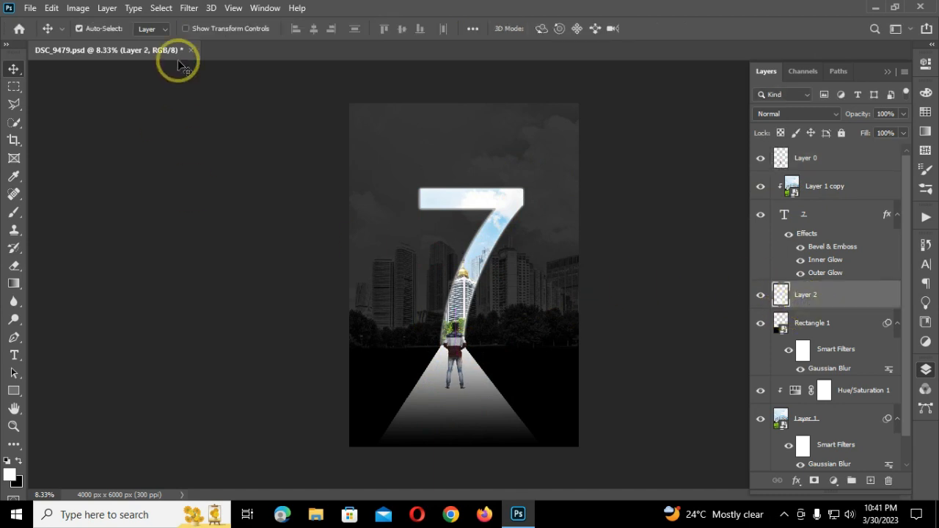
pyautogui.click(189, 7)
pyautogui.moveTo(220, 163)
pyautogui.click(391, 215)
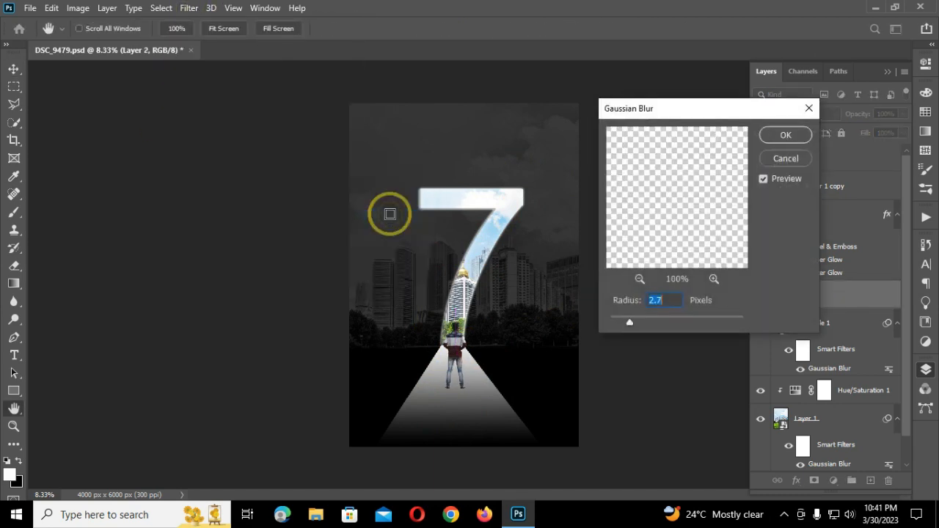
pyautogui.click(785, 135)
pyautogui.press('v')
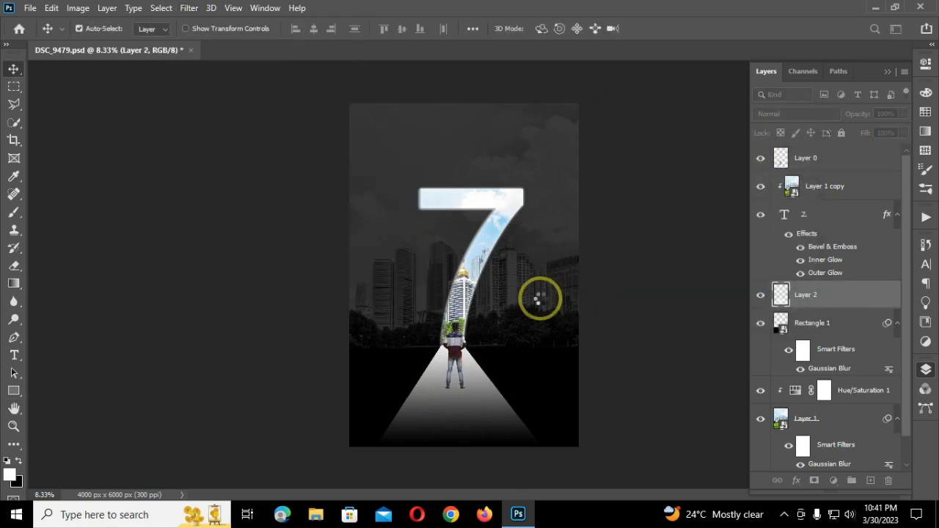
# Step: Scale the man down to about 51% and centre him on the light beam just in front of the 7's base
pyautogui.hotkey('ctrl', '+')
pyautogui.hotkey('ctrl', '+')
pyautogui.hotkey('ctrl', '+')
pyautogui.hotkey('ctrl', '+')
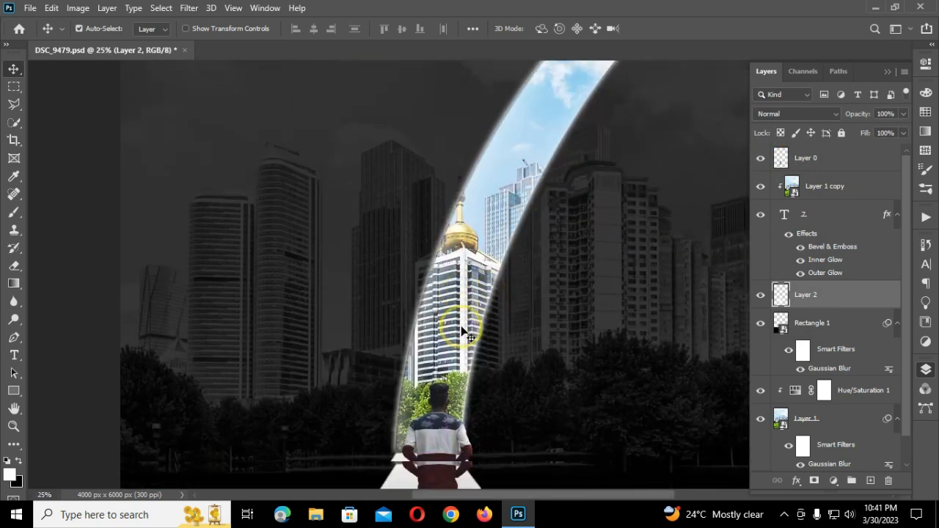
pyautogui.scroll(-3, 462, 325)
pyautogui.moveTo(431, 413); pyautogui.dragTo(424, 372)
pyautogui.hotkey('ctrl', 't')
pyautogui.hotkey('ctrl', '-')
pyautogui.moveTo(473, 278); pyautogui.dragTo(439, 359)
pyautogui.moveTo(413, 409); pyautogui.dragTo(429, 378)
pyautogui.moveTo(453, 327); pyautogui.dragTo(449, 335)
pyautogui.moveTo(433, 379); pyautogui.dragTo(437, 374)
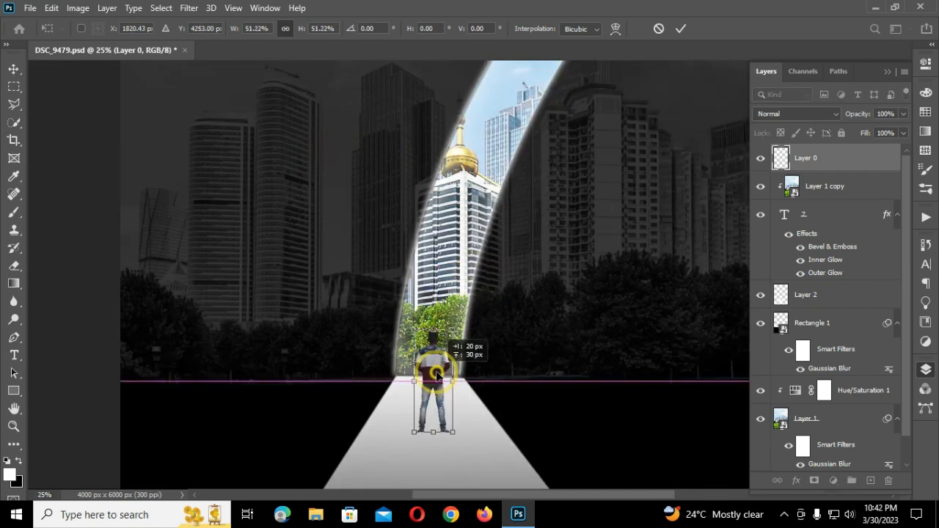
pyautogui.press('Return')
pyautogui.hotkey('ctrl', '-')
pyautogui.click(13, 426)
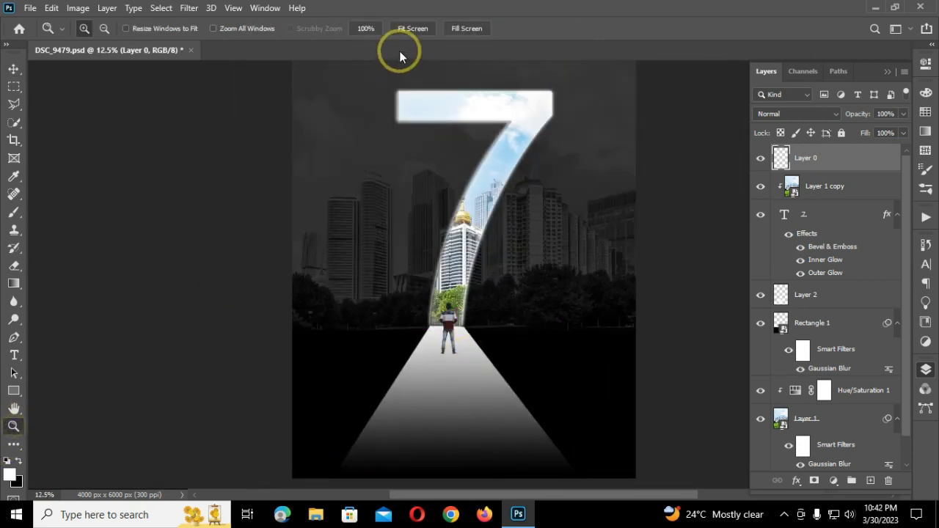
pyautogui.click(411, 29)
pyautogui.click(14, 68)
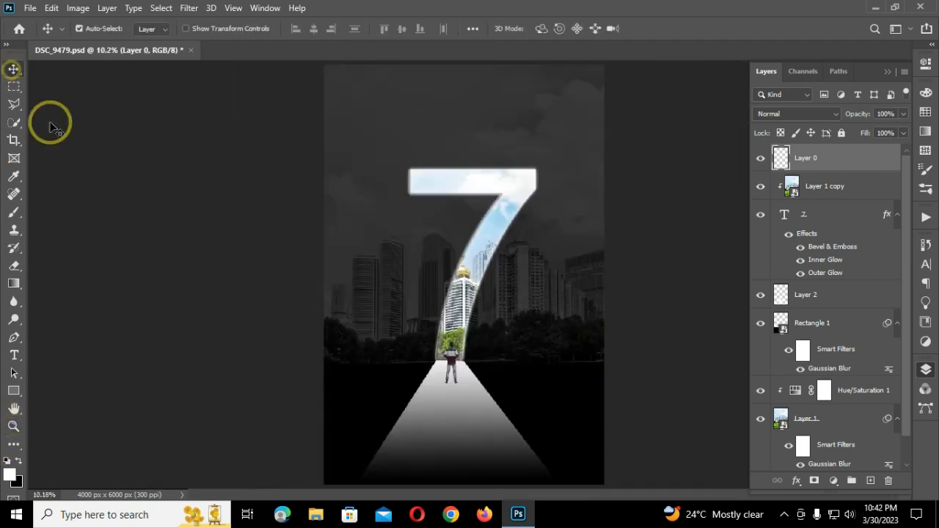
# Step: Turn the man into a silhouette with a black (000000) Color Overlay in Normal mode at 100% opacity
pyautogui.rightClick(834, 161)
pyautogui.click(682, 15)
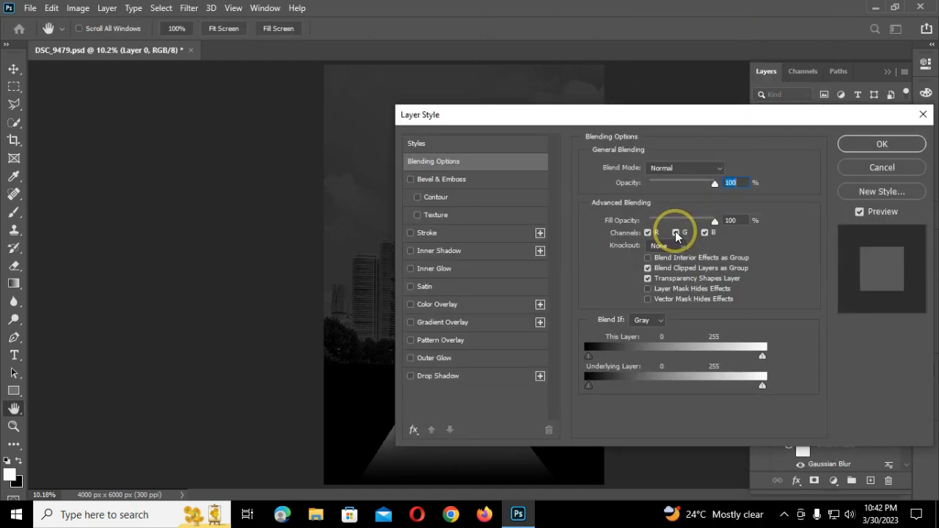
pyautogui.click(459, 308)
pyautogui.moveTo(543, 113); pyautogui.dragTo(634, 125)
pyautogui.click(822, 181)
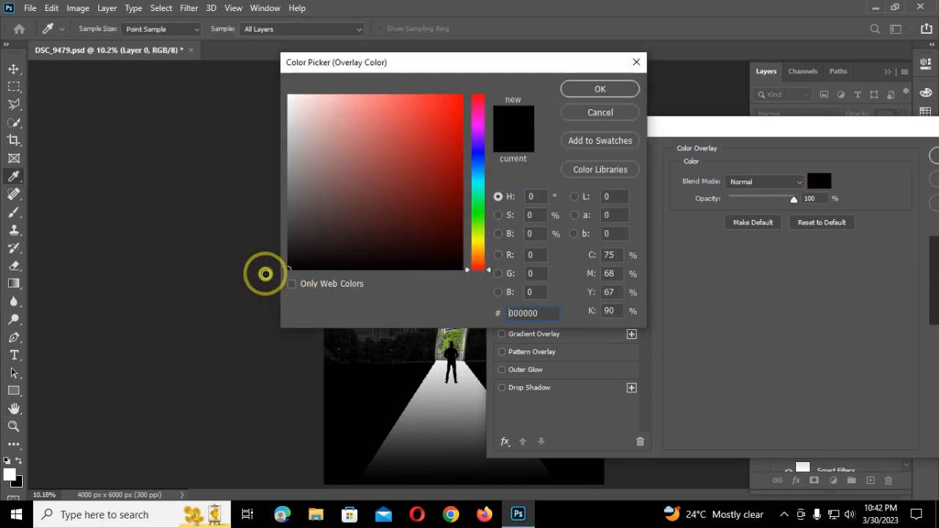
pyautogui.click(600, 89)
pyautogui.moveTo(861, 135); pyautogui.dragTo(782, 137)
pyautogui.click(863, 158)
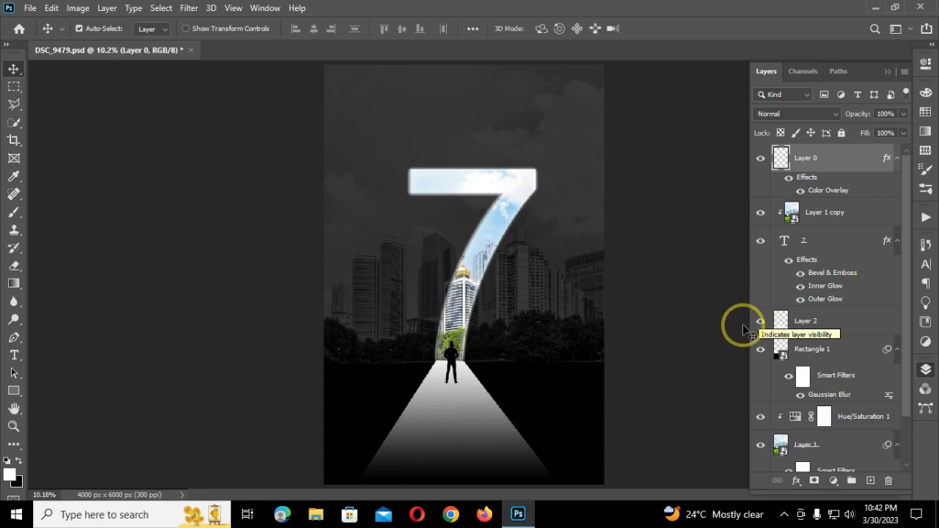
# Step: Duplicate the silhouette, flip the copy vertically and place it directly below the man's feet
pyautogui.press('ctrl')
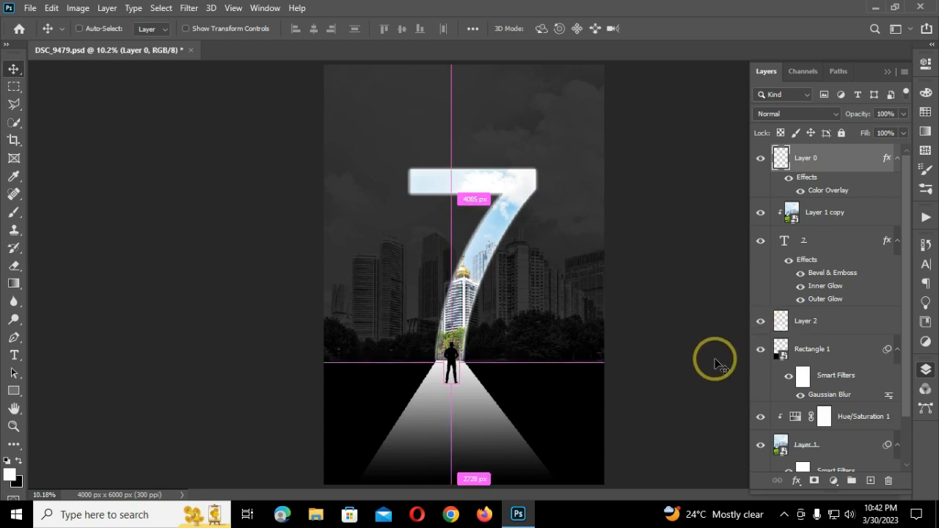
pyautogui.hotkey('ctrl', 'j')
pyautogui.hotkey('ctrl', 't')
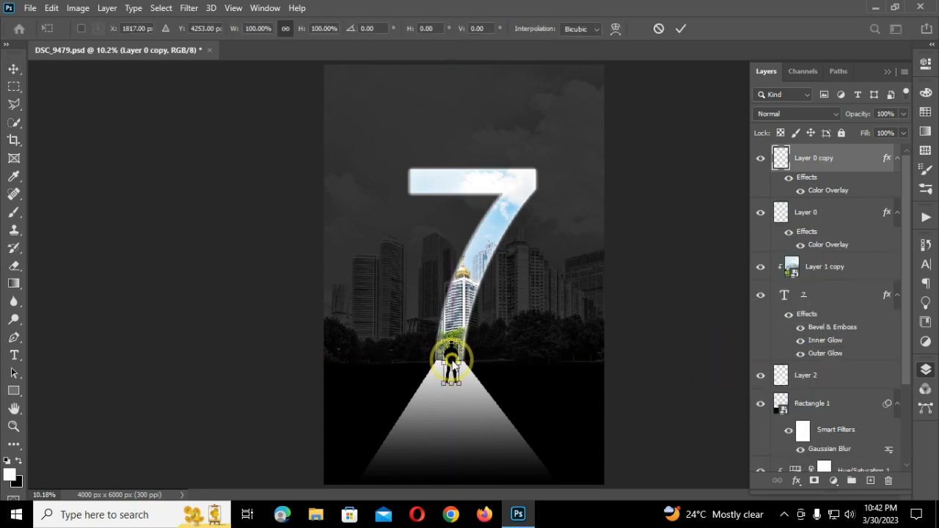
pyautogui.rightClick(453, 364)
pyautogui.click(460, 352)
pyautogui.moveTo(452, 359); pyautogui.dragTo(452, 396)
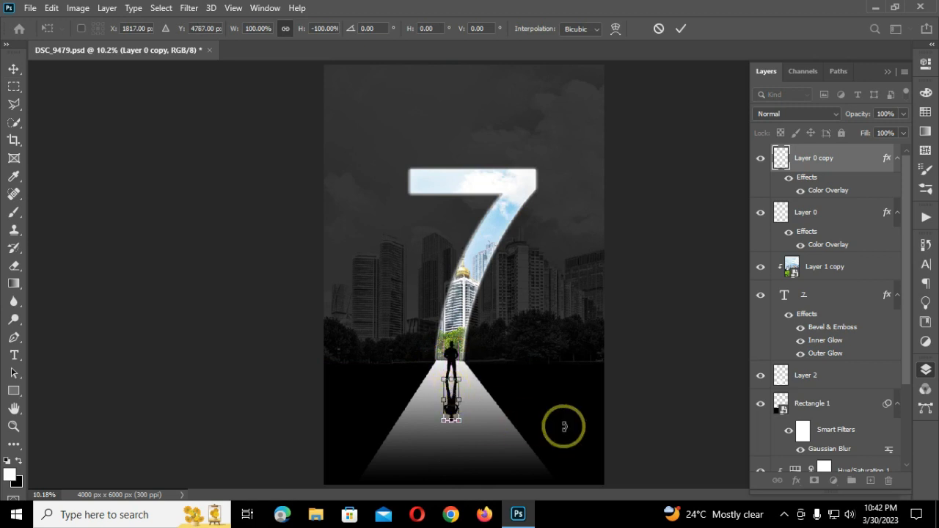
pyautogui.hotkey('ctrl', '+')
pyautogui.hotkey('ctrl', '+')
pyautogui.hotkey('ctrl', '+')
pyautogui.scroll(-3, 465, 413)
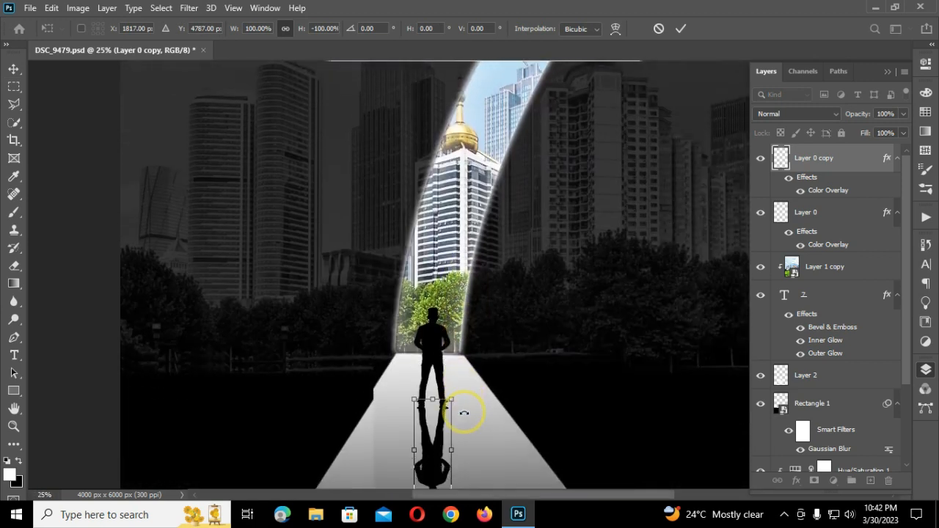
pyautogui.scroll(-3, 465, 414)
pyautogui.press('Return')
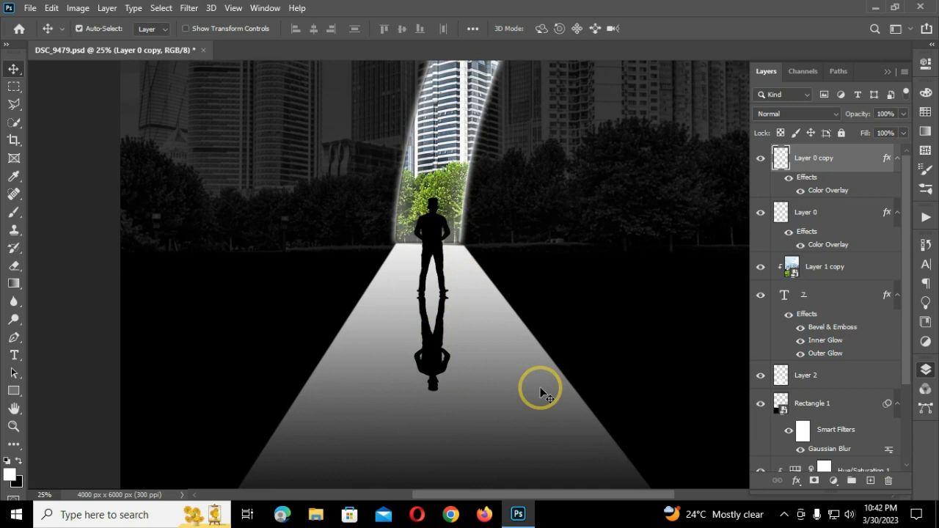
# Step: Stretch the flipped copy to about 245% height, reaching the canvas's lower edge, and widen its far end in perspective by about 25°
pyautogui.hotkey('ctrl', 't')
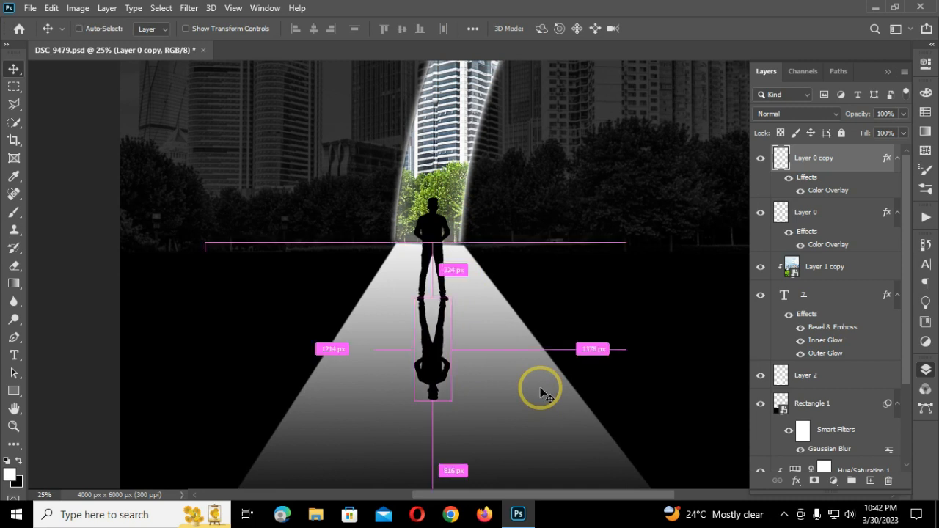
pyautogui.hotkey('ctrl', '-')
pyautogui.hotkey('ctrl', '-')
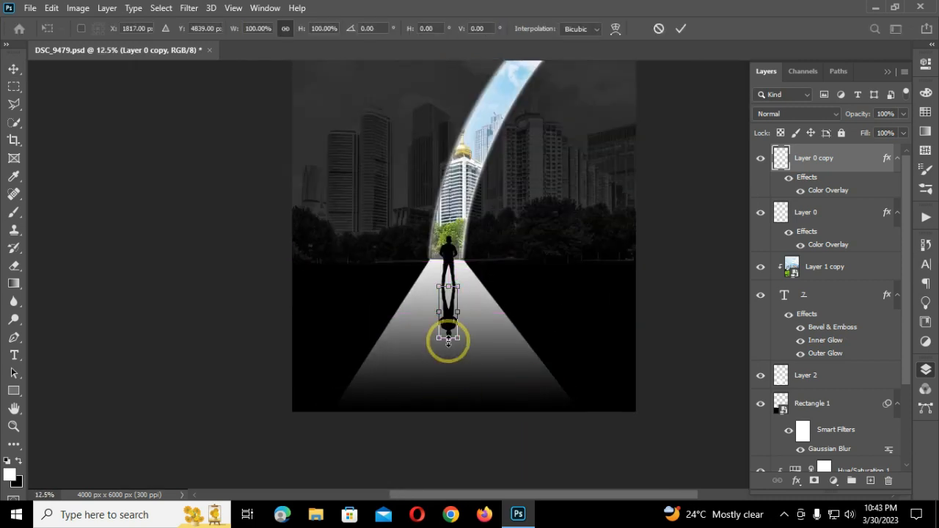
pyautogui.moveTo(448, 339); pyautogui.dragTo(449, 412)
pyautogui.rightClick(449, 385)
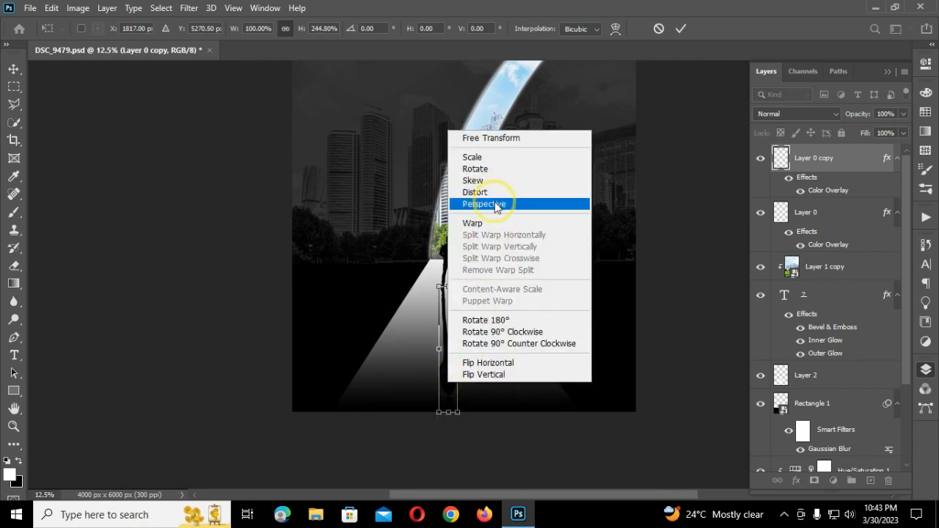
pyautogui.click(496, 205)
pyautogui.moveTo(459, 416); pyautogui.dragTo(518, 432)
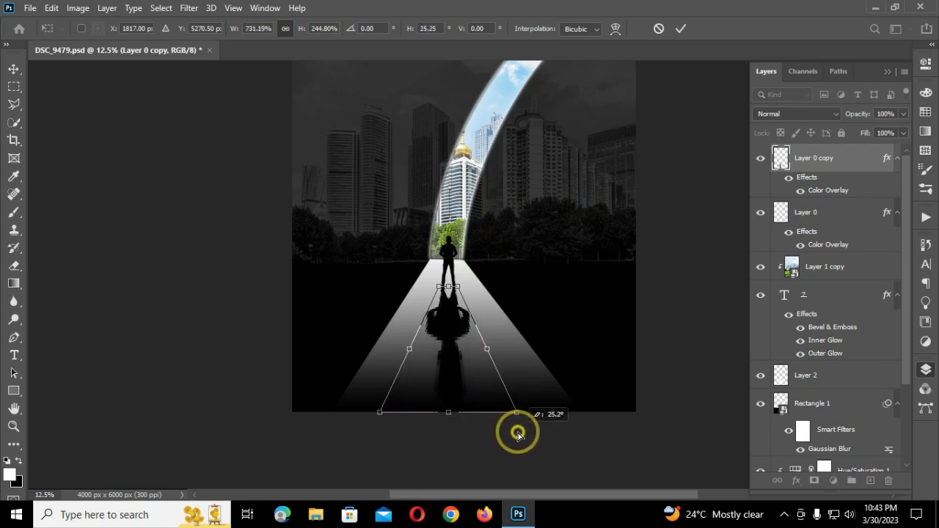
pyautogui.click(681, 28)
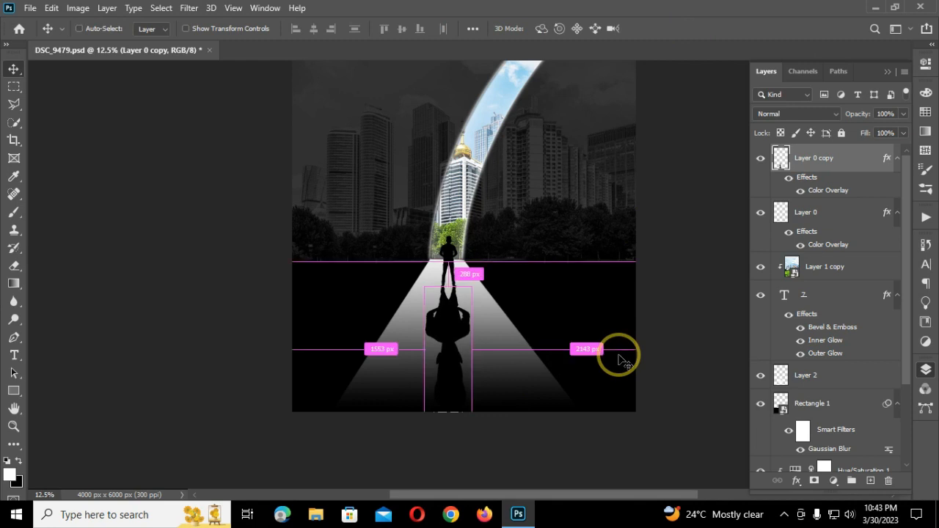
pyautogui.hotkey('ctrl', '0')
pyautogui.hotkey('ctrl', 't')
pyautogui.rightClick(448, 410)
pyautogui.click(467, 201)
pyautogui.moveTo(462, 450)
pyautogui.mouseDown()
pyautogui.moveTo(487, 446)
pyautogui.moveTo(478, 447)
pyautogui.mouseUp()
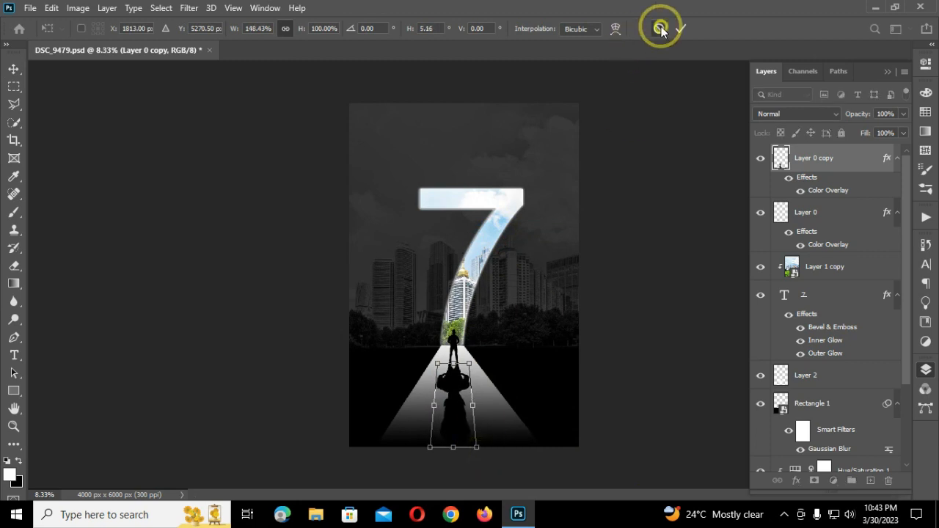
pyautogui.click(660, 28)
# Step: Add a layer mask to the shadow layer, Layer 0 copy, and move it below Layer 0
pyautogui.click(814, 480)
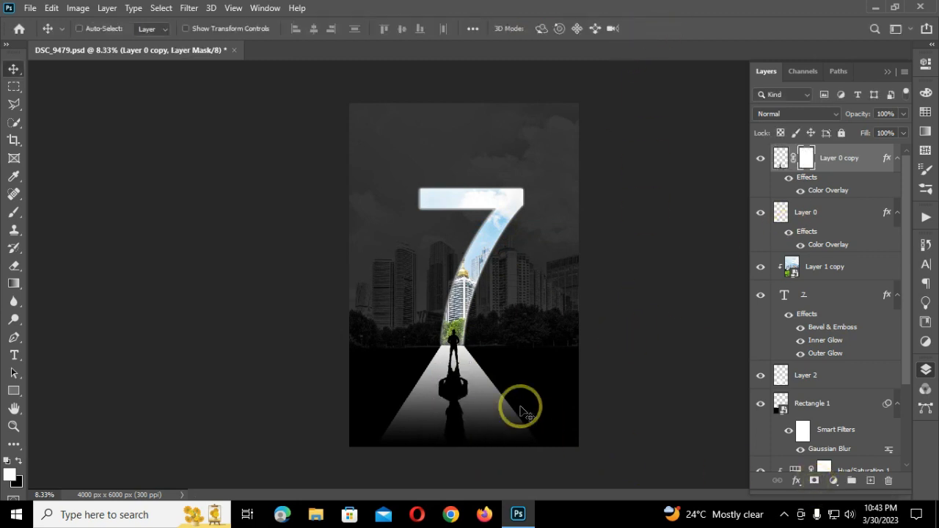
pyautogui.scroll(1, 504, 392)
pyautogui.scroll(-1, 503, 391)
pyautogui.moveTo(824, 163); pyautogui.dragTo(835, 240)
pyautogui.click(806, 212)
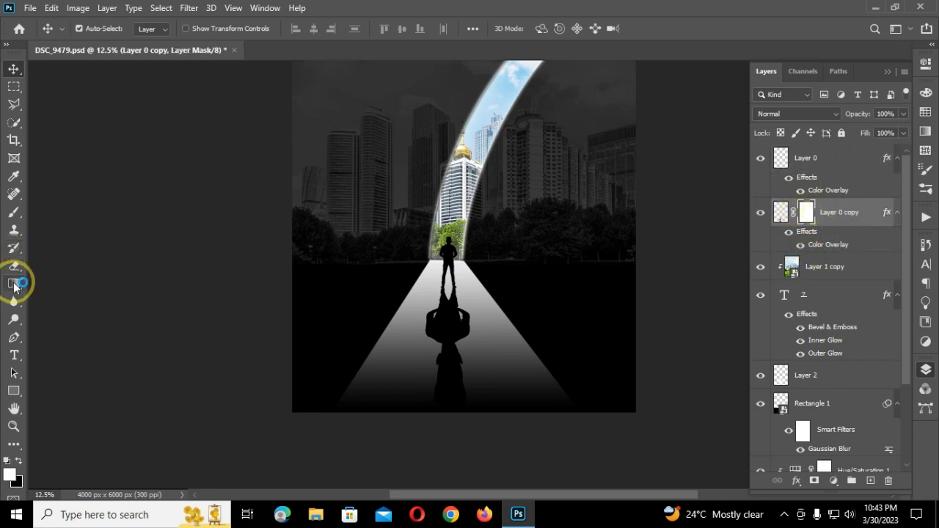
# Step: Fade the shadow's far end by drawing linear black-to-transparent gradients upward from the canvas's lower edge on its mask
pyautogui.click(14, 283)
pyautogui.click(19, 461)
pyautogui.moveTo(453, 419); pyautogui.dragTo(453, 334)
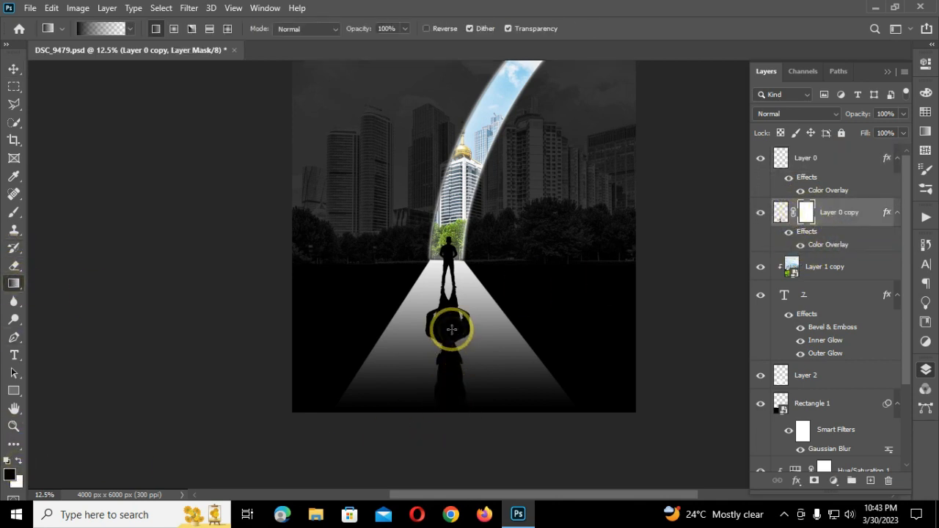
pyautogui.moveTo(449, 406); pyautogui.dragTo(448, 330)
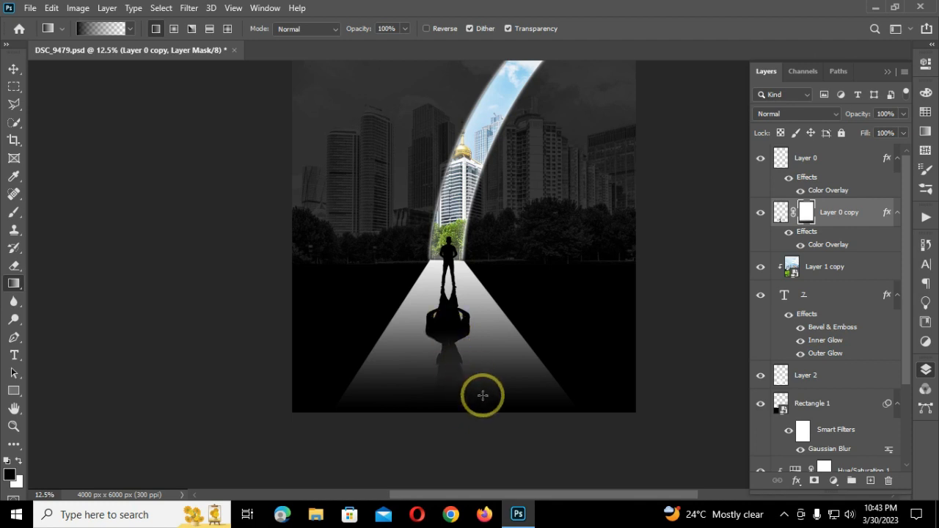
pyautogui.hotkey('ctrl', '-')
pyautogui.click(14, 68)
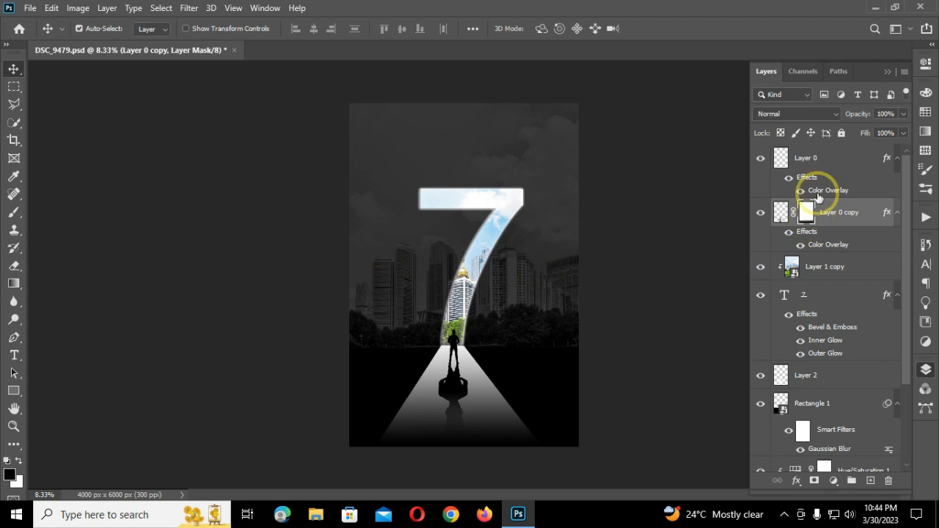
# Step: Add the white text STANDING in Arial Regular at about 52 pt above the 7, on a new layer above Layer 0
pyautogui.click(814, 157)
pyautogui.click(870, 481)
pyautogui.click(16, 354)
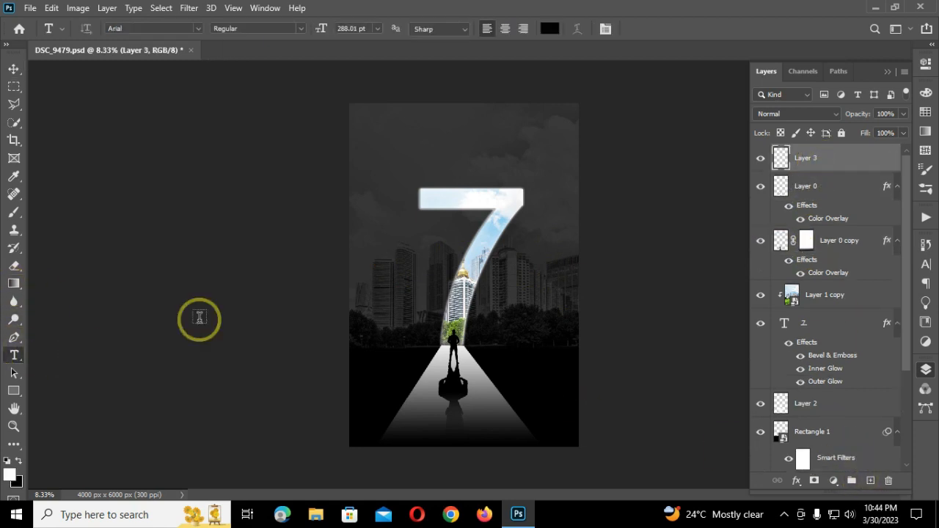
pyautogui.click(19, 460)
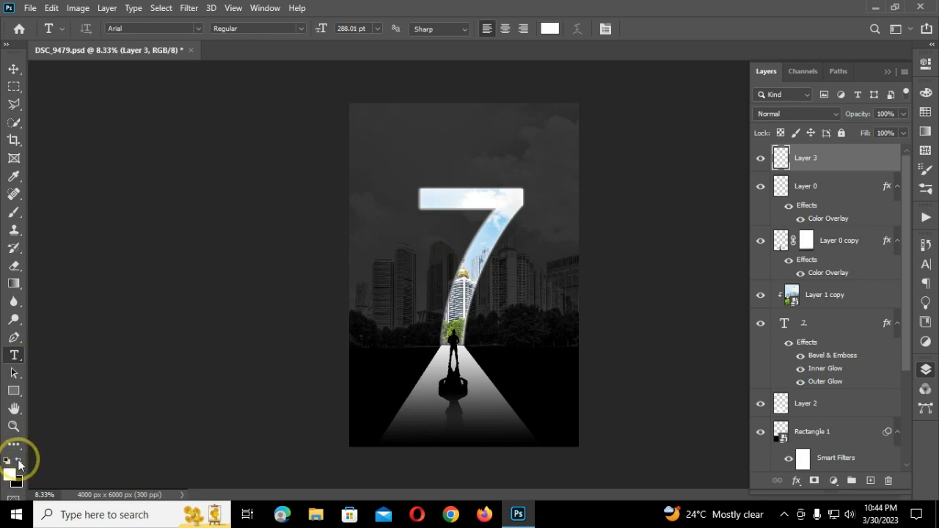
pyautogui.click(387, 143)
pyautogui.moveTo(314, 29); pyautogui.dragTo(165, 59)
pyautogui.write('STANDING')
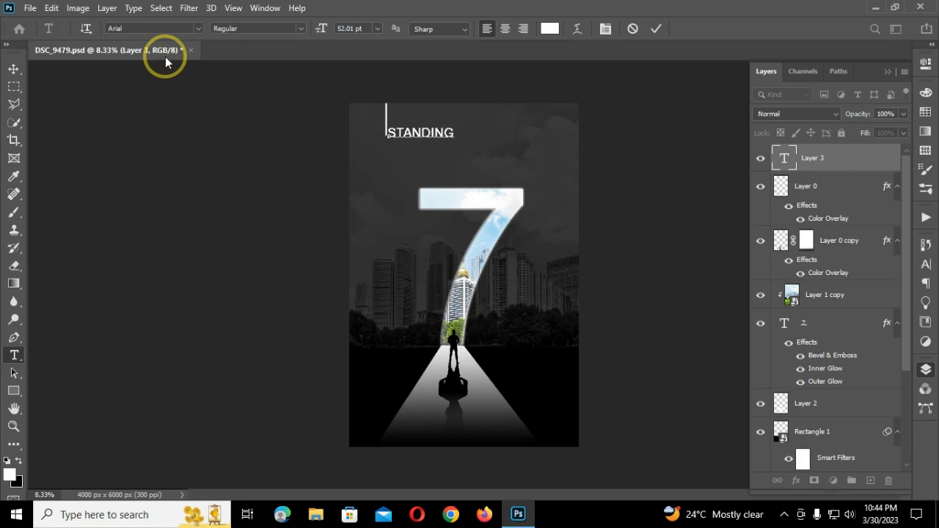
pyautogui.click(655, 29)
# Step: Add the text ALON as a separate text layer without faux bold and place it beside STANDING
pyautogui.click(389, 165)
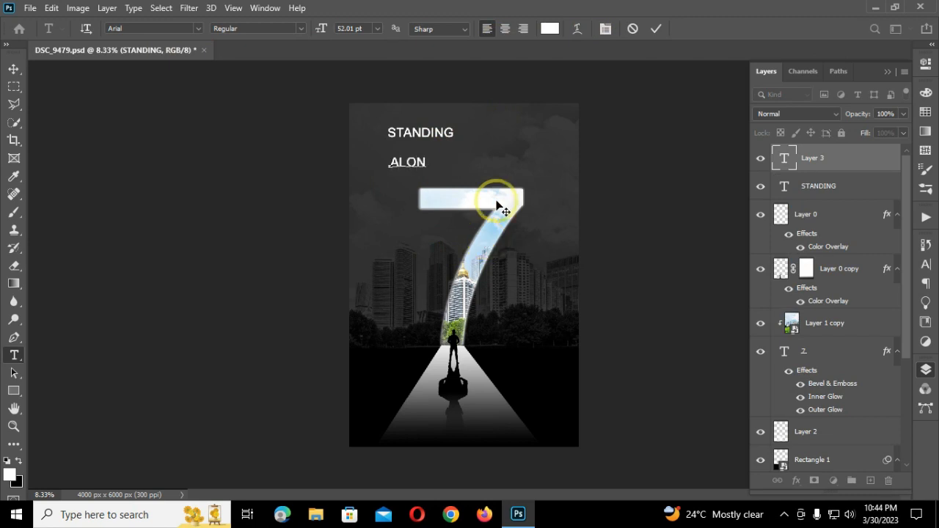
pyautogui.moveTo(426, 161); pyautogui.dragTo(380, 162)
pyautogui.click(925, 265)
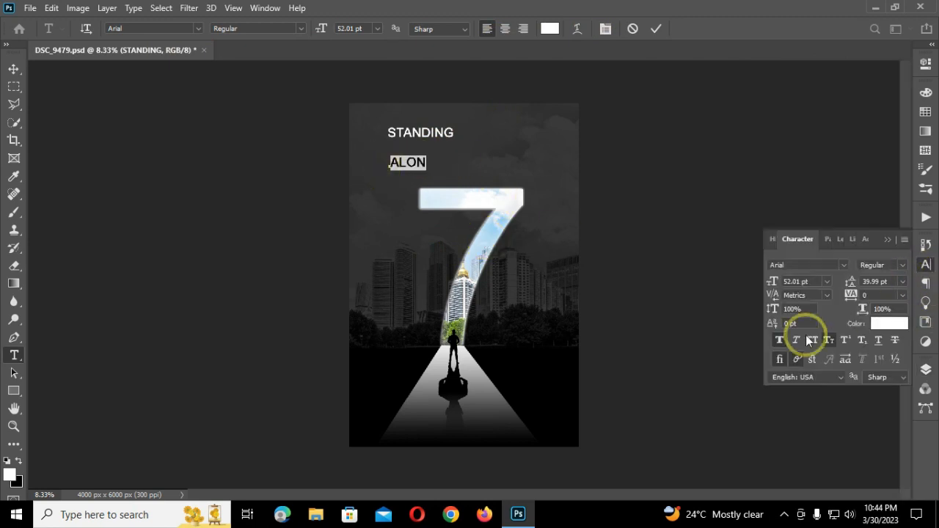
pyautogui.moveTo(441, 241); pyautogui.dragTo(523, 209)
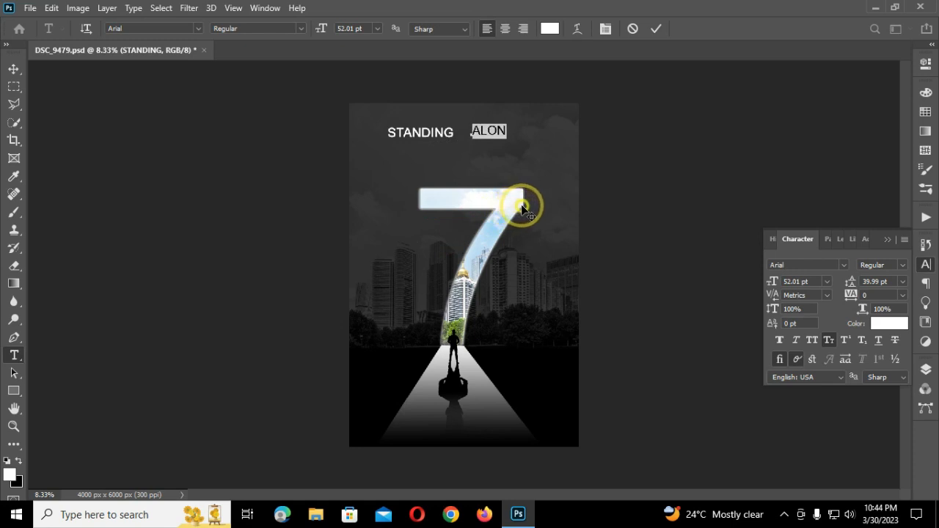
pyautogui.click(657, 31)
# Step: Move STANDING and ALON close together on one baseline, centred above the 7, and show the layer list
pyautogui.click(13, 69)
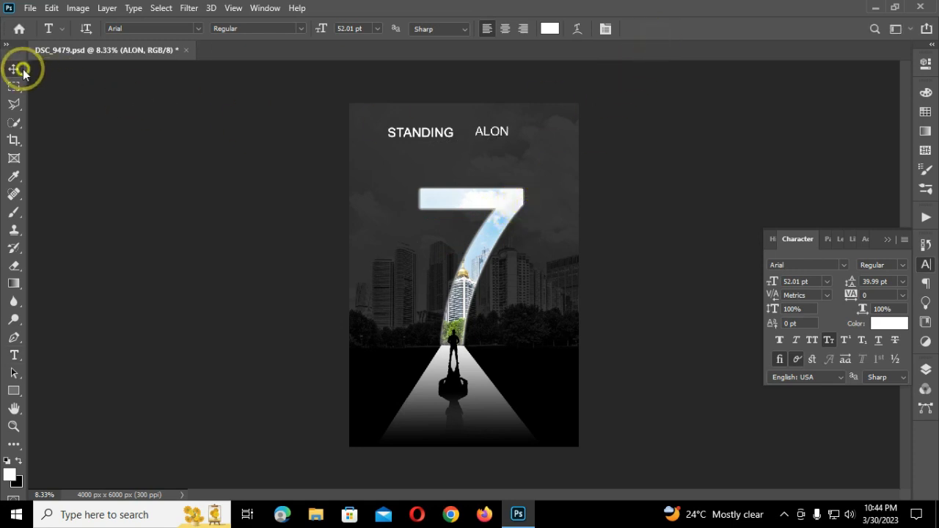
pyautogui.moveTo(453, 139); pyautogui.dragTo(471, 139)
pyautogui.click(508, 138)
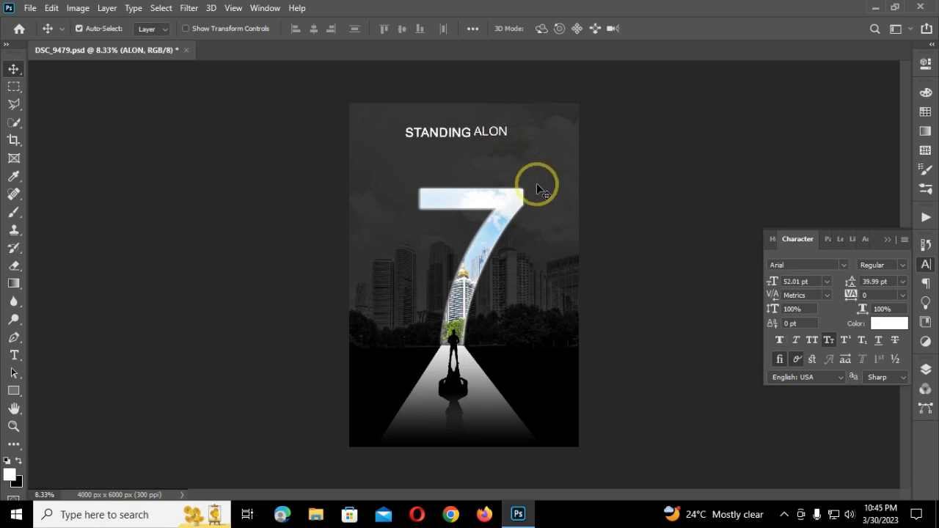
pyautogui.click(925, 367)
pyautogui.click(925, 370)
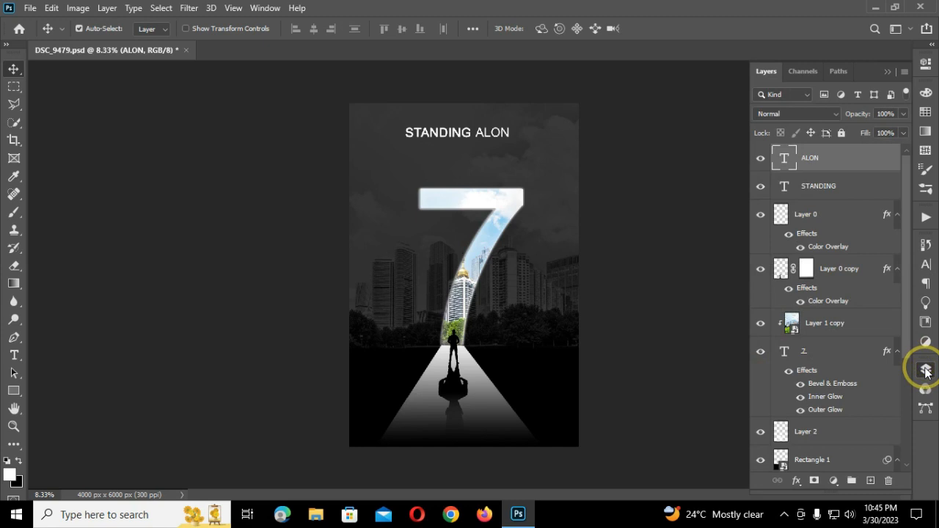
# Step: Group the ALON and STANDING layers under the name TEXT and shift the group slightly right to centre it above the 7
pyautogui.keyDown('shift'); pyautogui.click(839, 187); pyautogui.keyUp('shift')
pyautogui.click(851, 480)
pyautogui.doubleClick(812, 152)
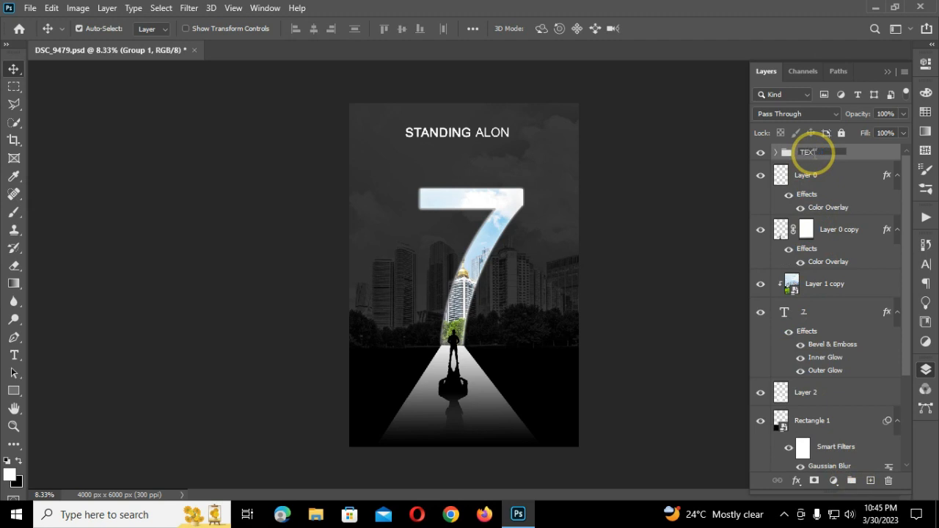
pyautogui.hotkey('ctrl', 't')
pyautogui.moveTo(479, 138); pyautogui.dragTo(486, 137)
pyautogui.click(682, 29)
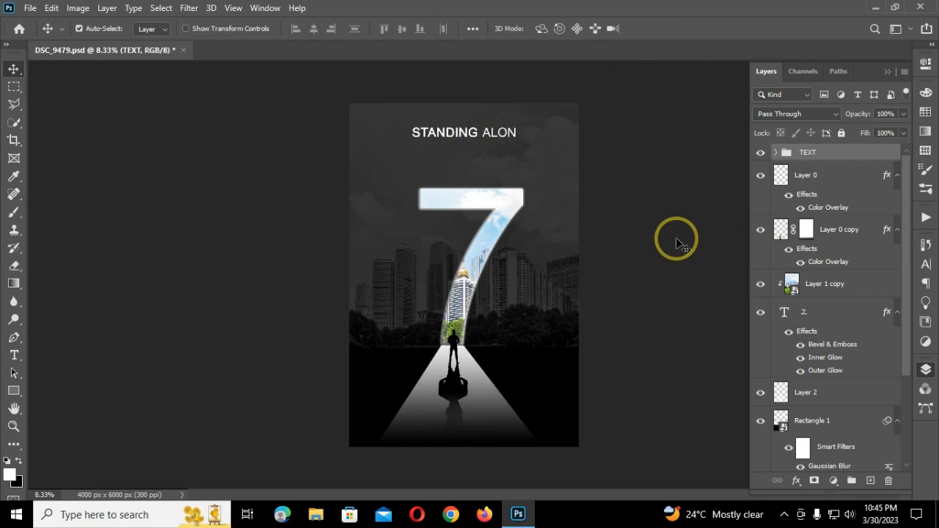
# Step: Add the creator's full name as white Arial text at 23.01 pt on a new layer above ALON inside the TEXT group
pyautogui.click(776, 152)
pyautogui.click(824, 176)
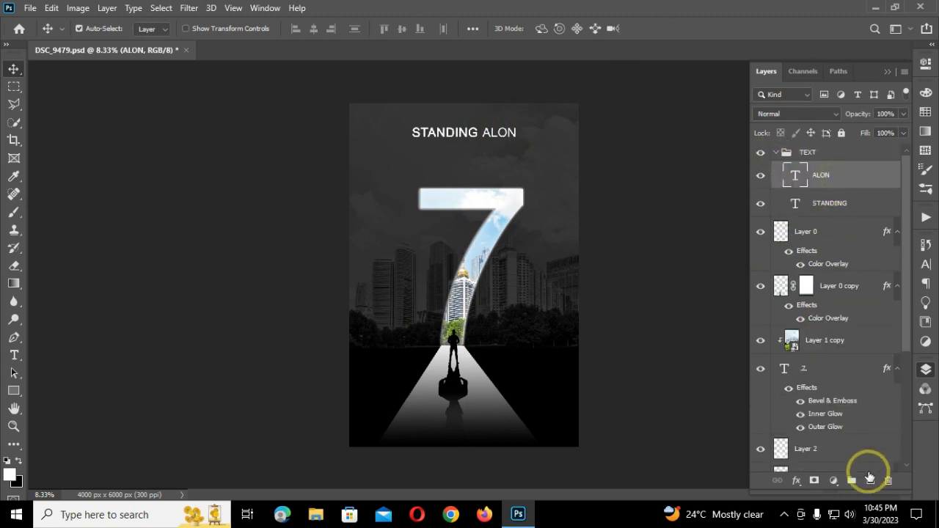
pyautogui.click(871, 480)
pyautogui.click(14, 355)
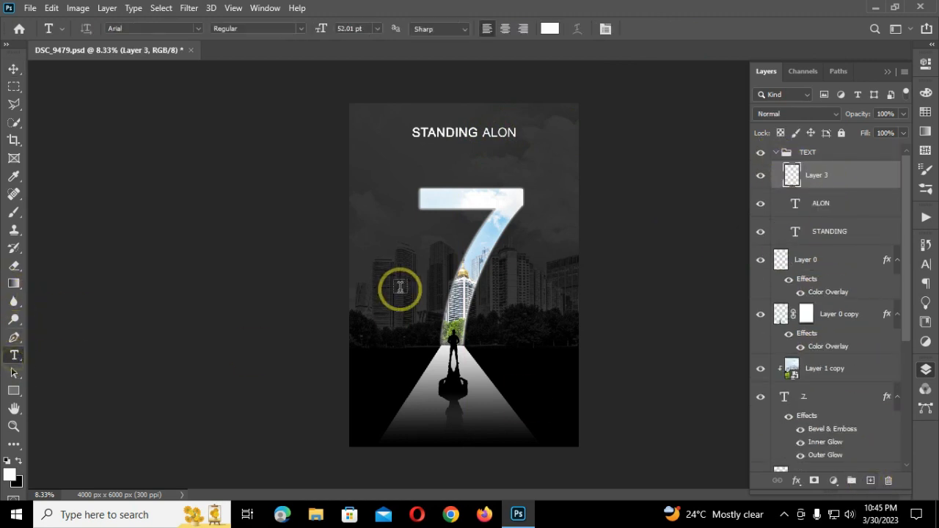
pyautogui.click(393, 251)
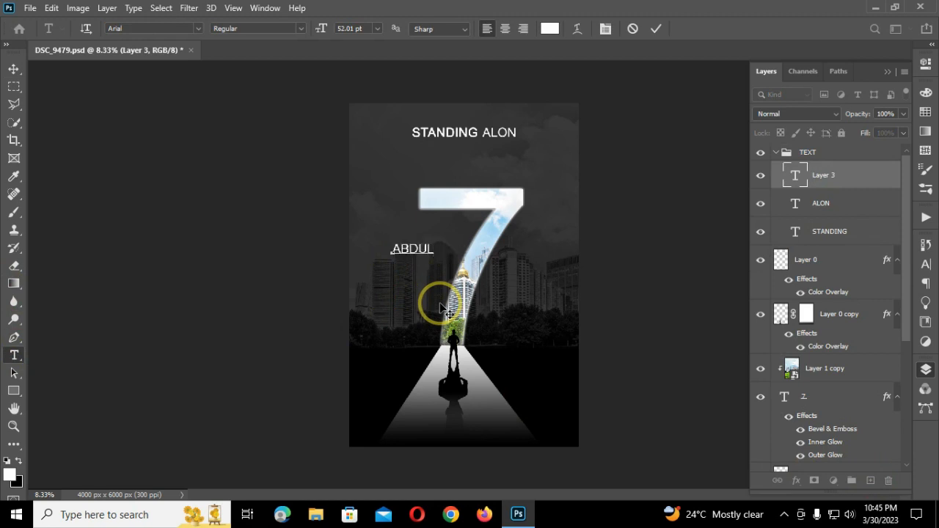
pyautogui.hotkey('ctrl', 'a')
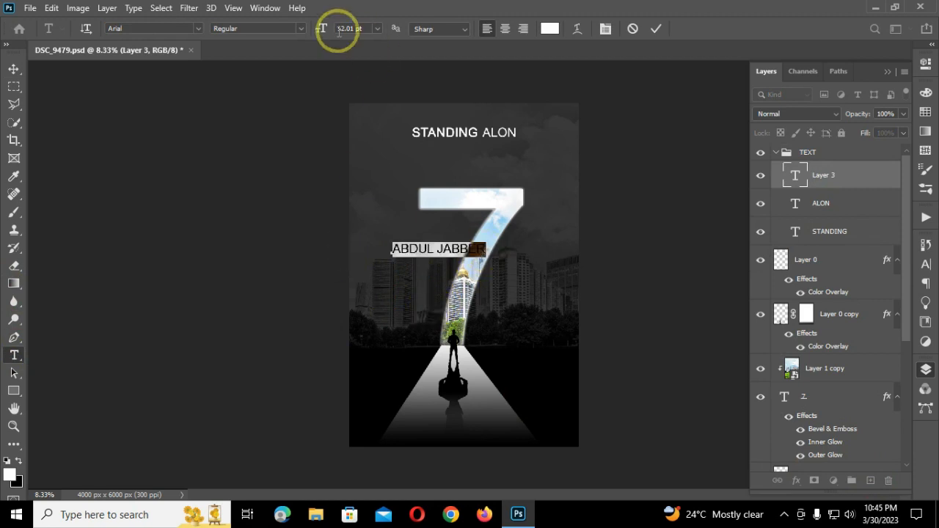
pyautogui.moveTo(321, 29); pyautogui.dragTo(315, 29)
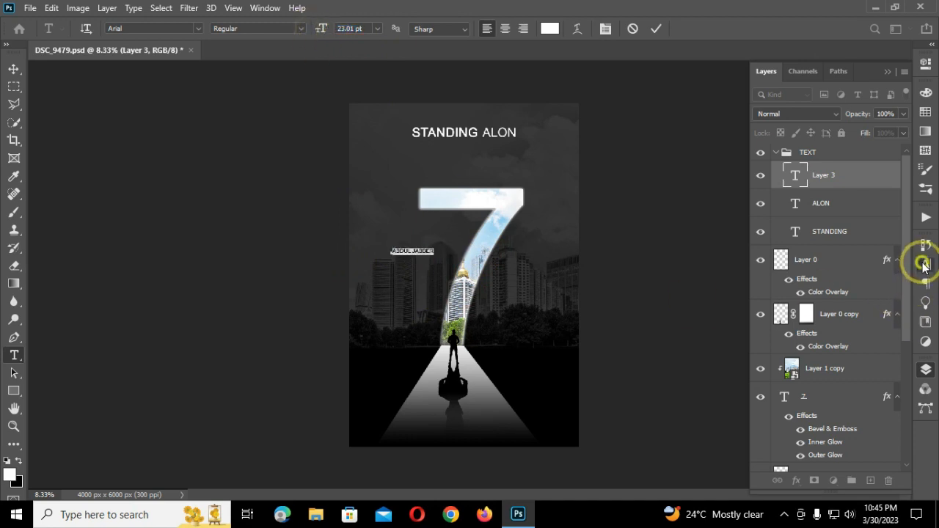
# Step: Apply faux bold to the name text and centre it just beneath STANDING ALON
pyautogui.click(923, 266)
pyautogui.click(924, 262)
pyautogui.moveTo(417, 281); pyautogui.dragTo(470, 183)
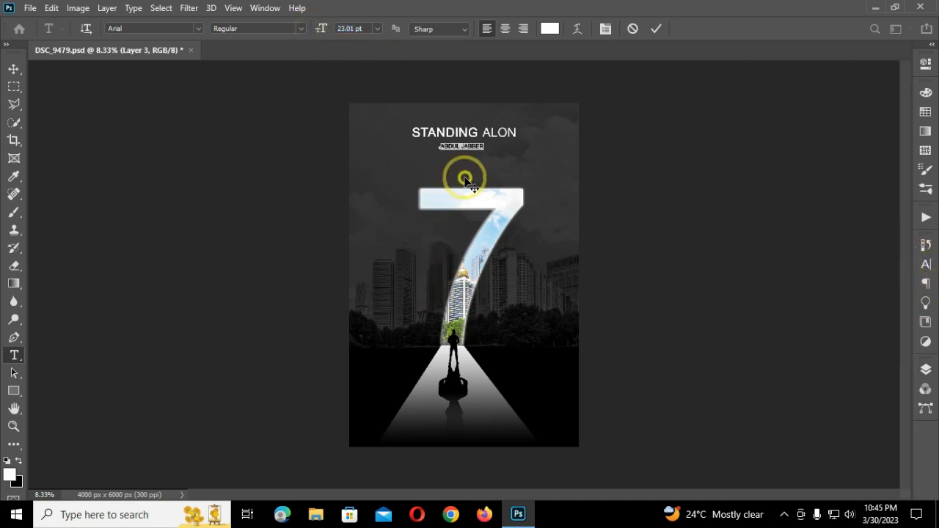
pyautogui.click(656, 29)
# Step: Add the text PHOTOSHOP TUTORIAL as a separate text layer and place it directly beneath the name
pyautogui.click(369, 232)
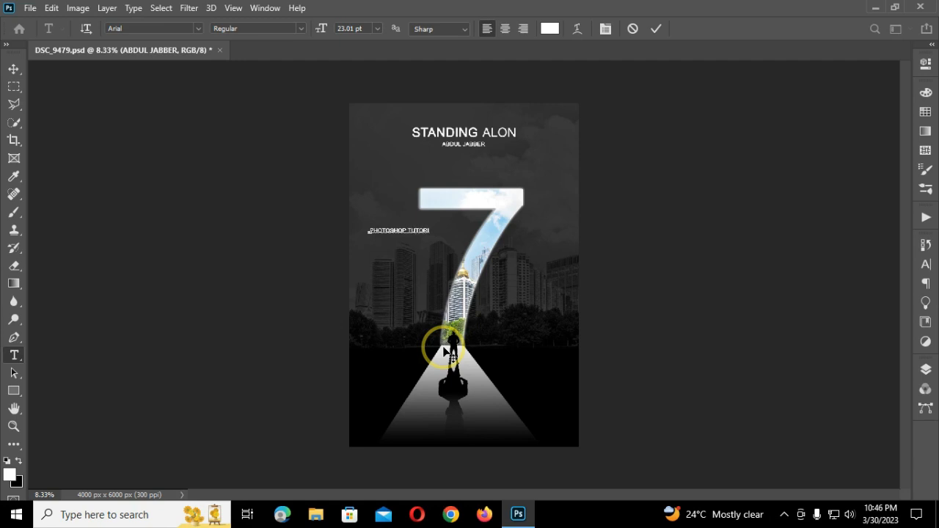
pyautogui.moveTo(411, 253); pyautogui.dragTo(471, 177)
pyautogui.click(493, 152)
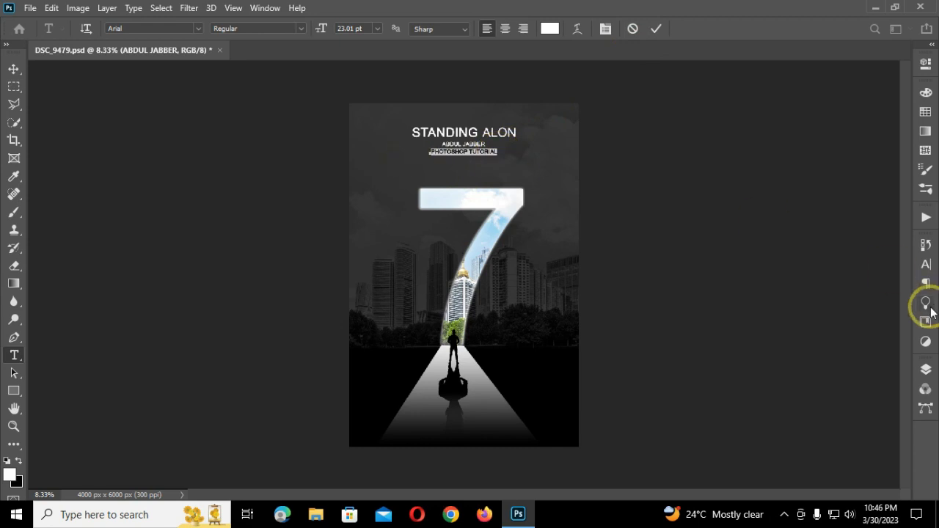
# Step: Widen the tracking of PHOTOSHOP TUTORIAL, reduce its size to 18.01 pt and centre it under the name
pyautogui.click(926, 265)
pyautogui.hotkey('ctrl', 'a')
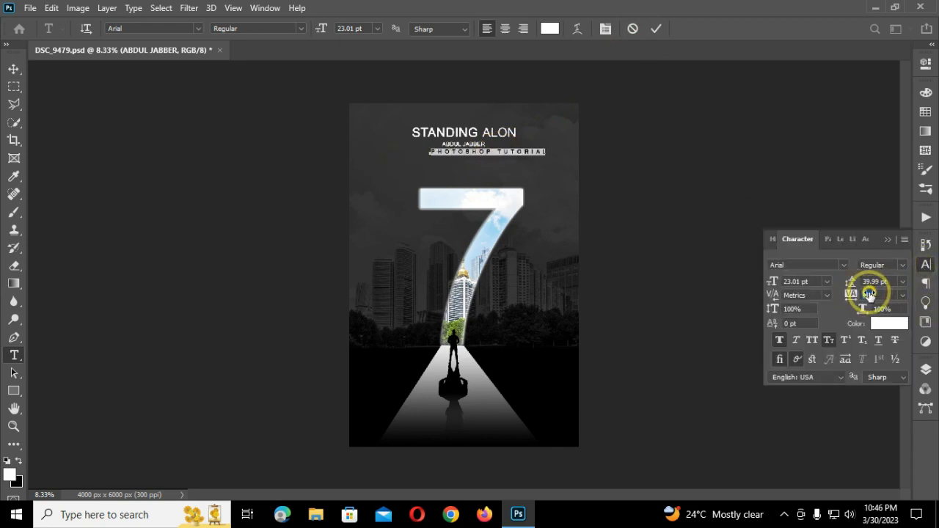
pyautogui.click(926, 264)
pyautogui.moveTo(325, 29); pyautogui.dragTo(317, 28)
pyautogui.click(656, 29)
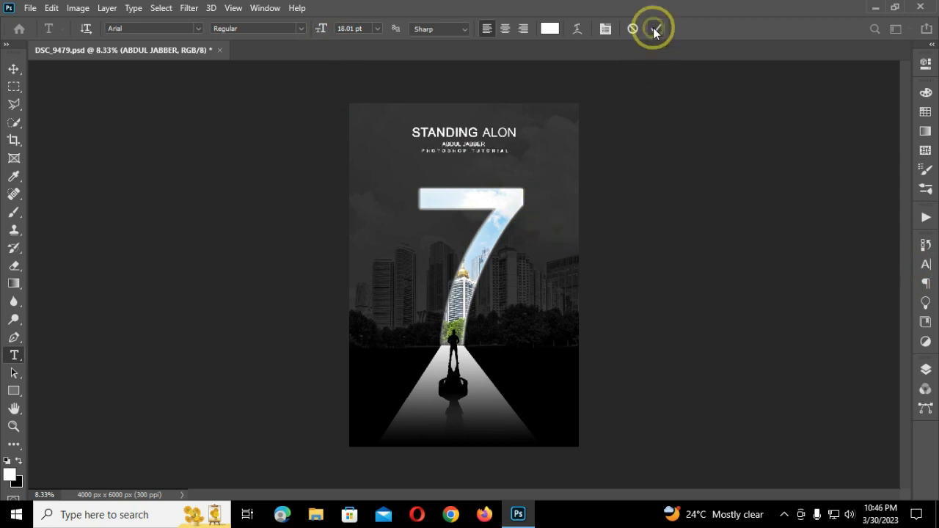
# Step: Move the name text upward from beneath the title to sit centred just above STANDING ALON
pyautogui.click(14, 68)
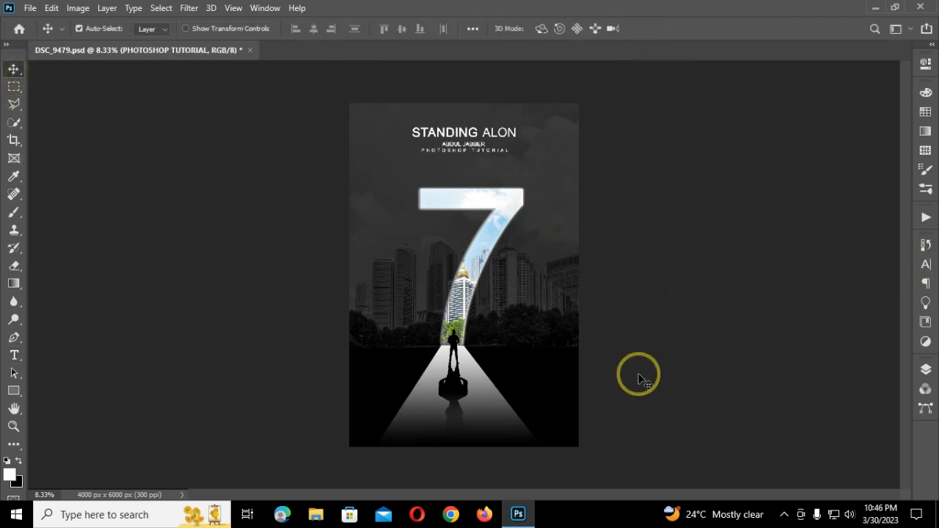
pyautogui.click(926, 372)
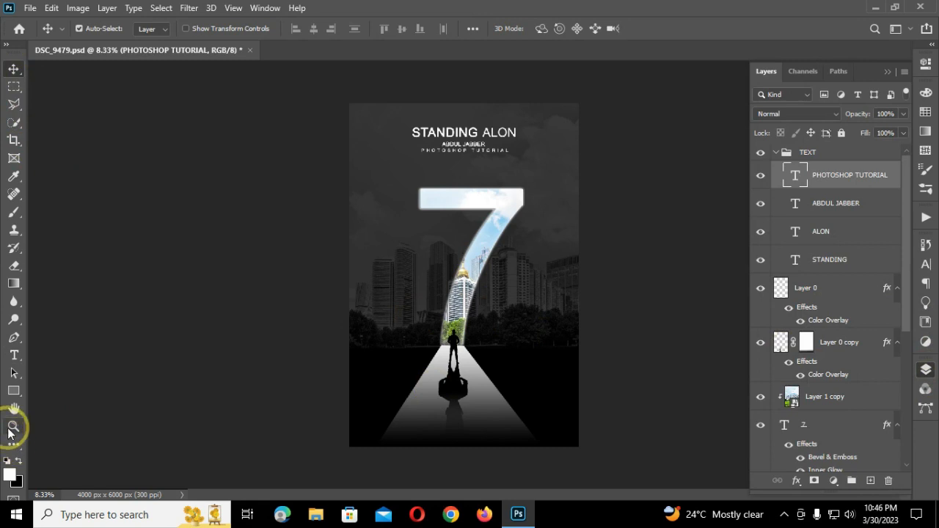
pyautogui.click(14, 427)
pyautogui.click(411, 28)
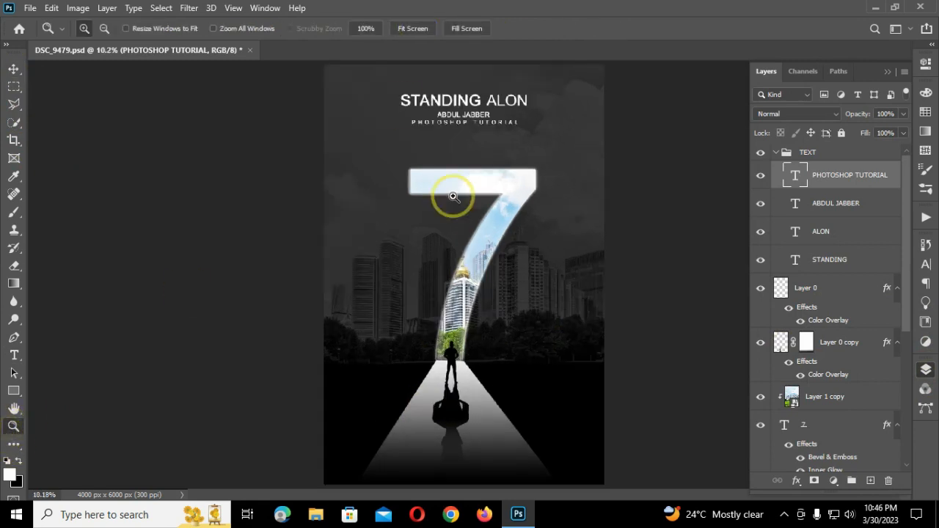
pyautogui.click(831, 215)
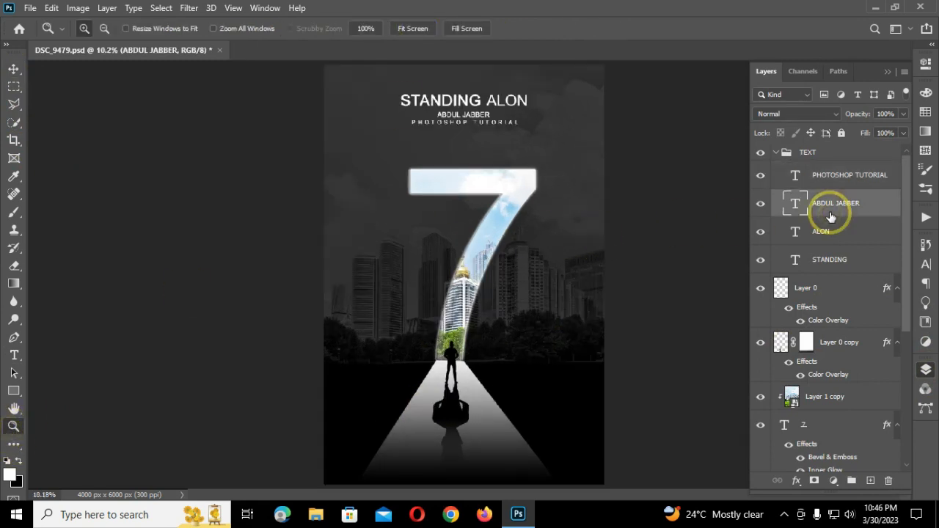
pyautogui.click(14, 68)
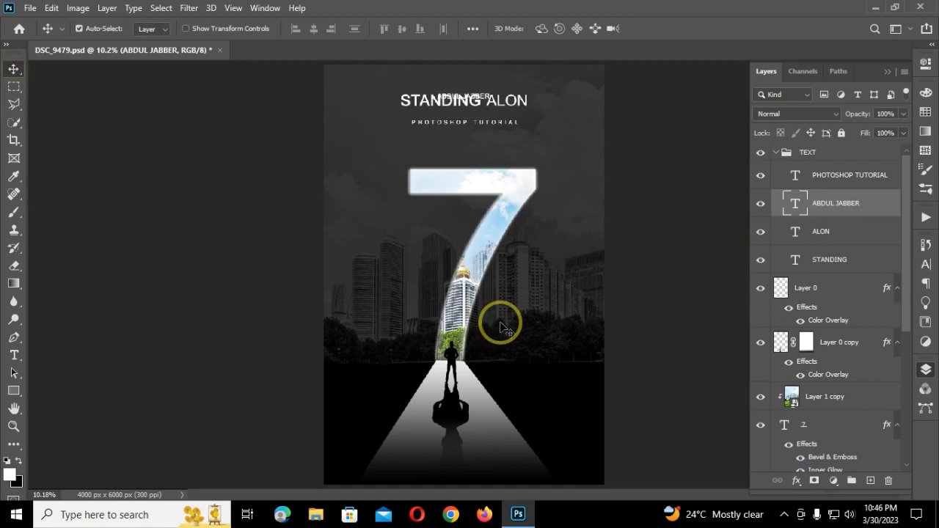
# Step: Nudge the PHOTOSHOP TUTORIAL text upward so it sits close beneath STANDING ALON
pyautogui.click(847, 176)
pyautogui.hotkey('shift', 'Up')
pyautogui.hotkey('shift', 'Up')
pyautogui.hotkey('shift', 'Up')
pyautogui.hotkey('shift', 'Up')
pyautogui.hotkey('shift', 'Up')
pyautogui.hotkey('shift', 'Up')
pyautogui.hotkey('shift', 'Up')
pyautogui.hotkey('shift', 'Up')
pyautogui.hotkey('shift', 'Up')
pyautogui.hotkey('shift', 'Up')
pyautogui.hotkey('shift', 'Up')
pyautogui.hotkey('shift', 'Up')
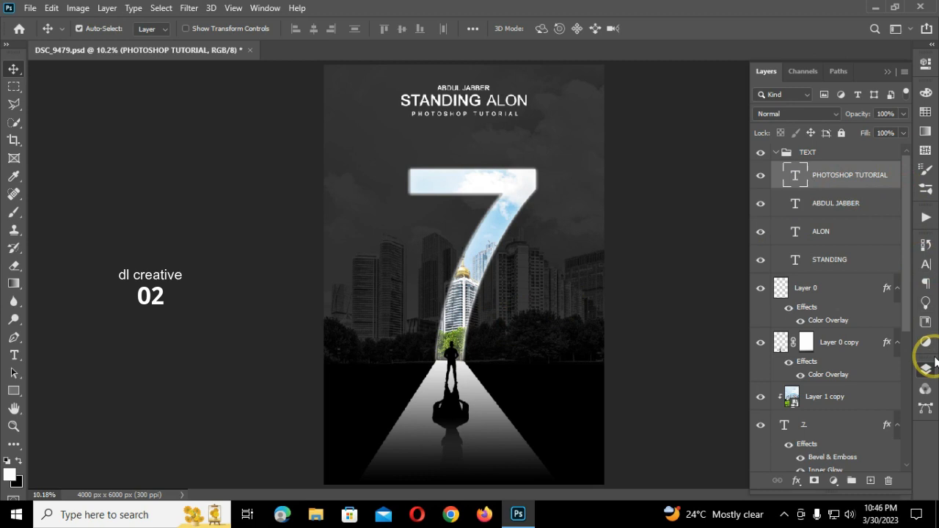
# Step: Collapse the TEXT group, merge the visible layers and hide the layer list
pyautogui.click(778, 153)
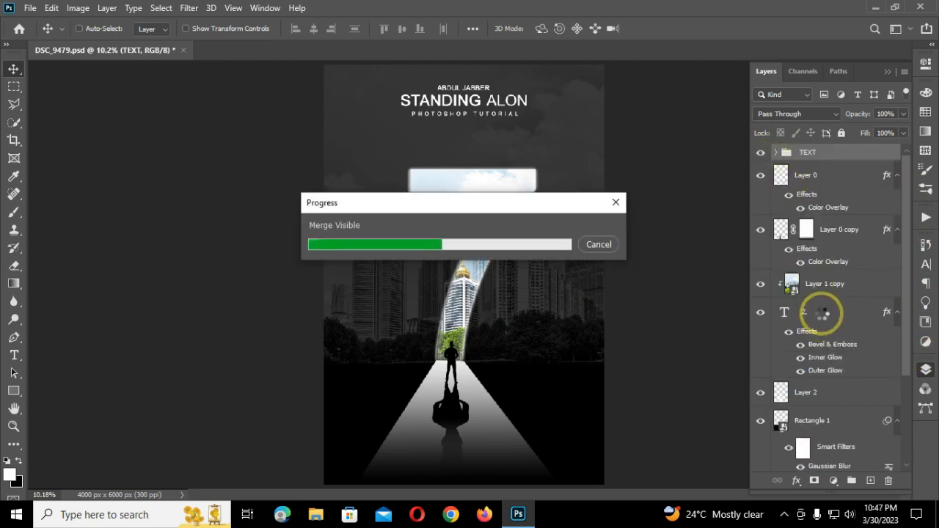
pyautogui.click(926, 379)
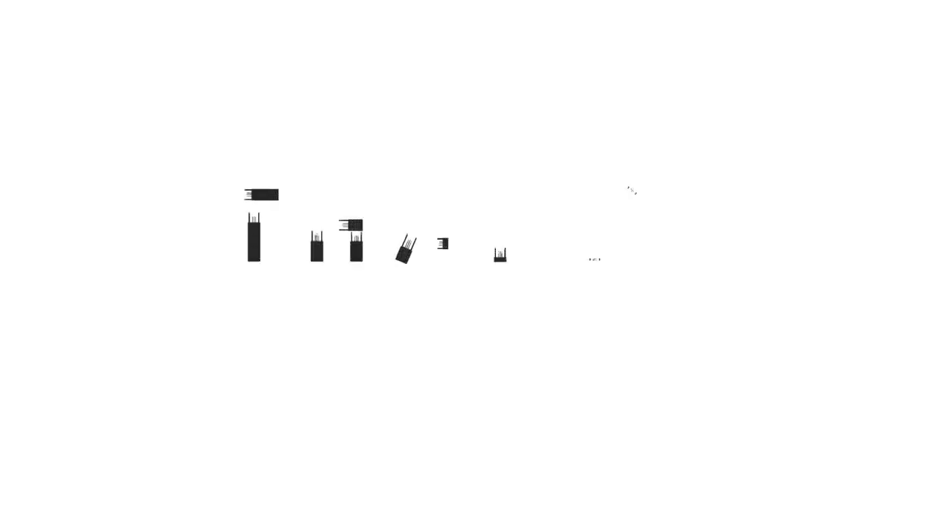